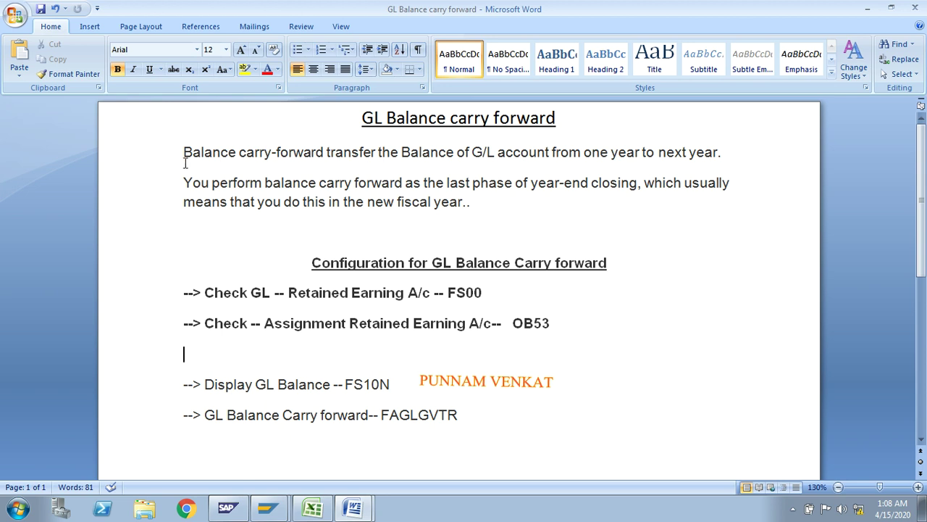
Read the introductory paragraphs on what GL balance carry-forward does and when in year-end closing it is performed
{"action": "left_click", "coordinate": [183, 152]}
{"action": "left_click_drag", "start_coordinate": [182, 152], "coordinate": [721, 153]}
{"action": "left_click", "coordinate": [358, 154]}
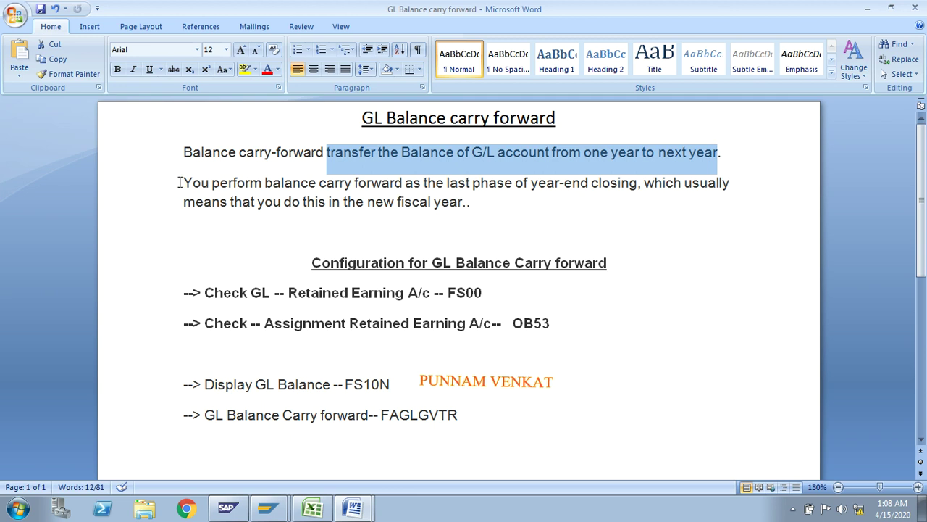
{"action": "left_click_drag", "start_coordinate": [179, 183], "coordinate": [610, 187]}
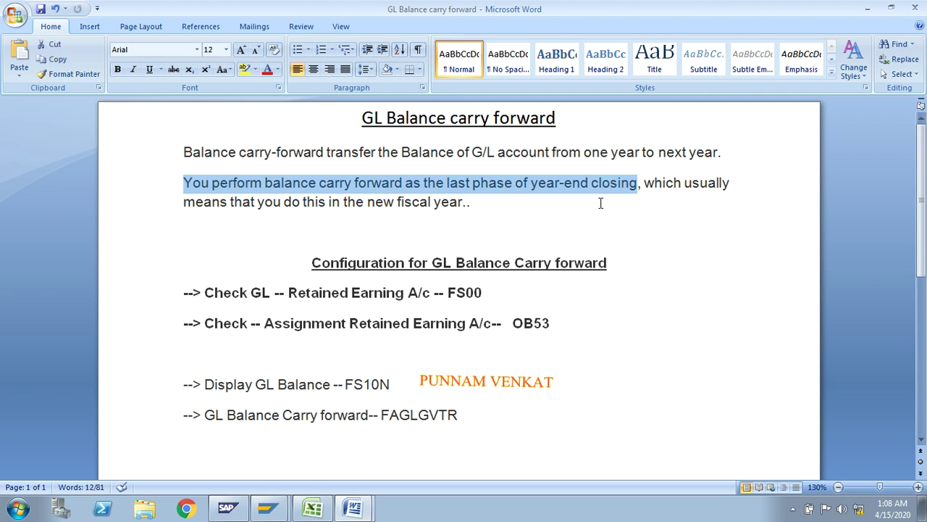
{"action": "left_click", "coordinate": [600, 202]}
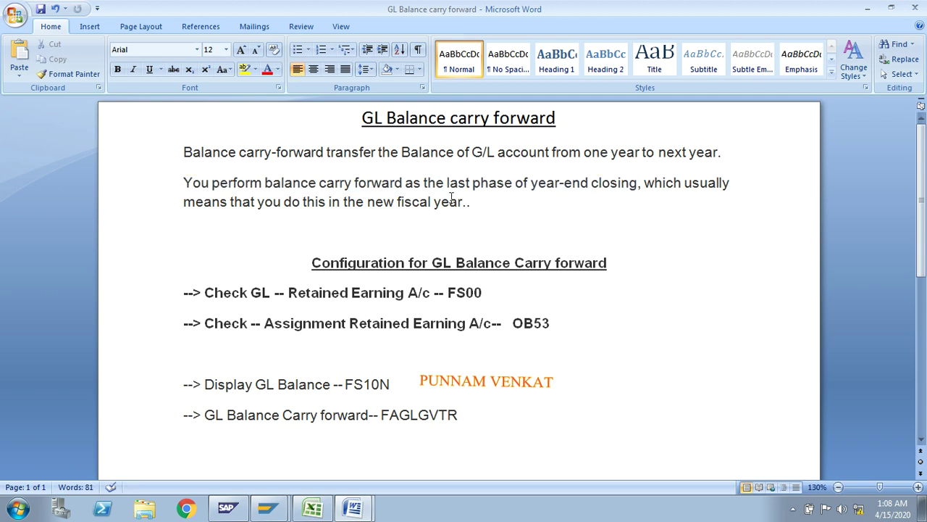
{"action": "left_click_drag", "start_coordinate": [446, 184], "coordinate": [502, 191]}
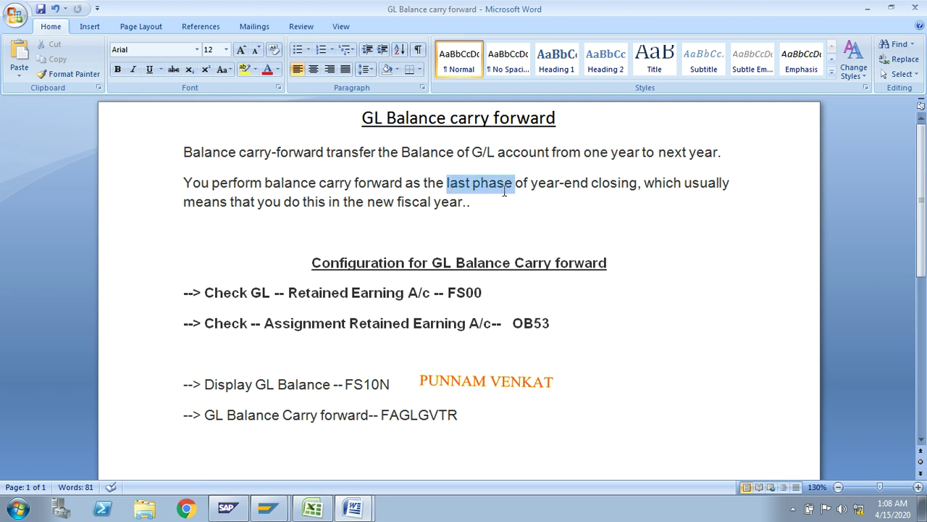
{"action": "left_click_drag", "start_coordinate": [505, 190], "coordinate": [656, 213]}
{"action": "left_click", "coordinate": [623, 208]}
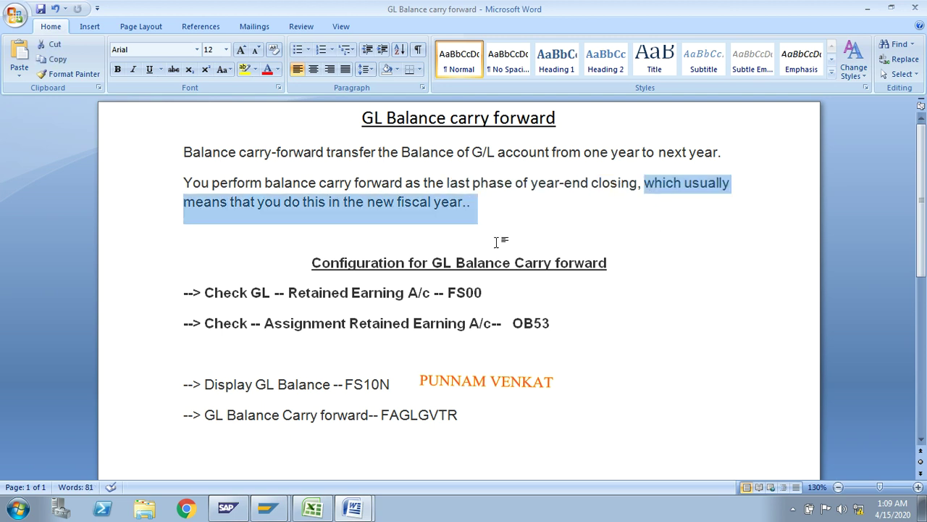
{"action": "left_click", "coordinate": [296, 226]}
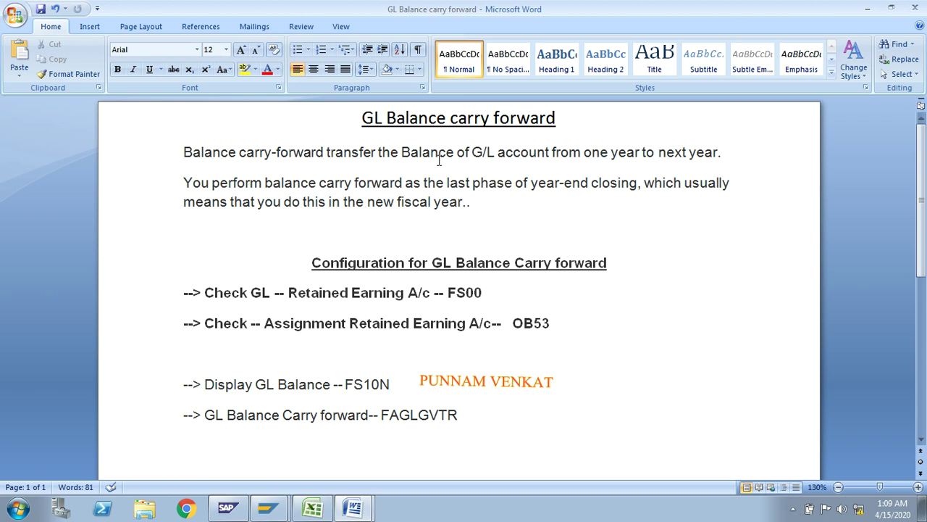
{"action": "left_click_drag", "start_coordinate": [402, 153], "coordinate": [719, 150]}
{"action": "left_click", "coordinate": [591, 282]}
Review the two checks listed under the configuration heading for GL balance carry forward
{"action": "left_click", "coordinate": [312, 264]}
{"action": "left_click_drag", "start_coordinate": [312, 264], "coordinate": [588, 273]}
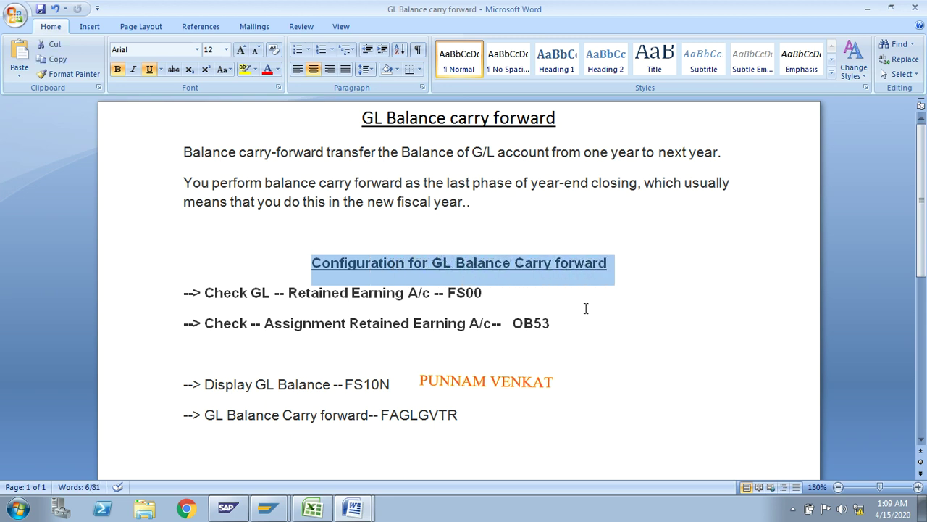
{"action": "left_click", "coordinate": [587, 306]}
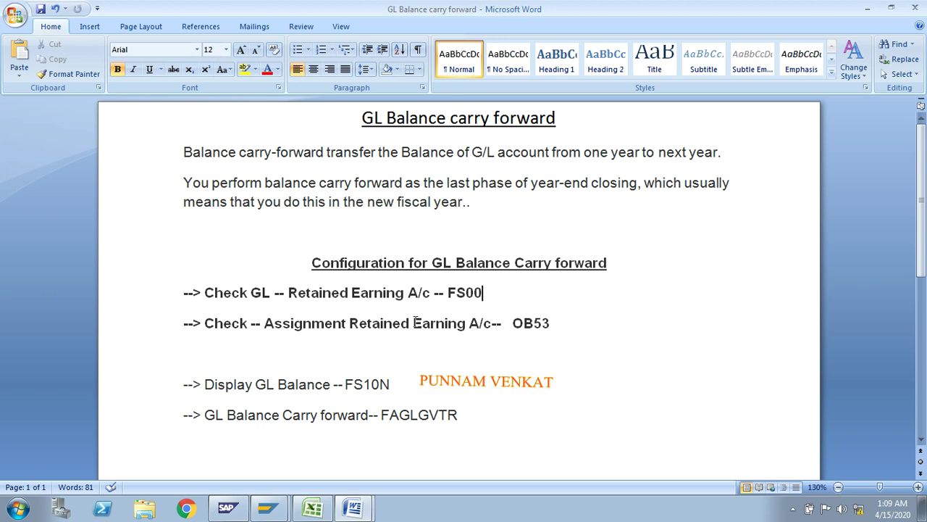
{"action": "left_click", "coordinate": [204, 292]}
{"action": "left_click_drag", "start_coordinate": [204, 293], "coordinate": [430, 303]}
{"action": "left_click_drag", "start_coordinate": [205, 323], "coordinate": [471, 329]}
{"action": "left_click", "coordinate": [264, 324]}
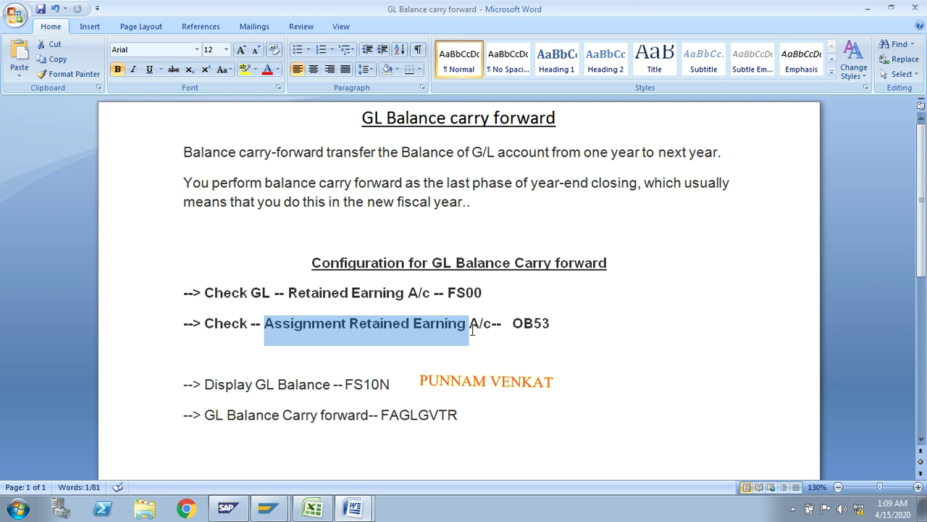
{"action": "left_click", "coordinate": [428, 346]}
{"action": "left_click_drag", "start_coordinate": [205, 292], "coordinate": [539, 351]}
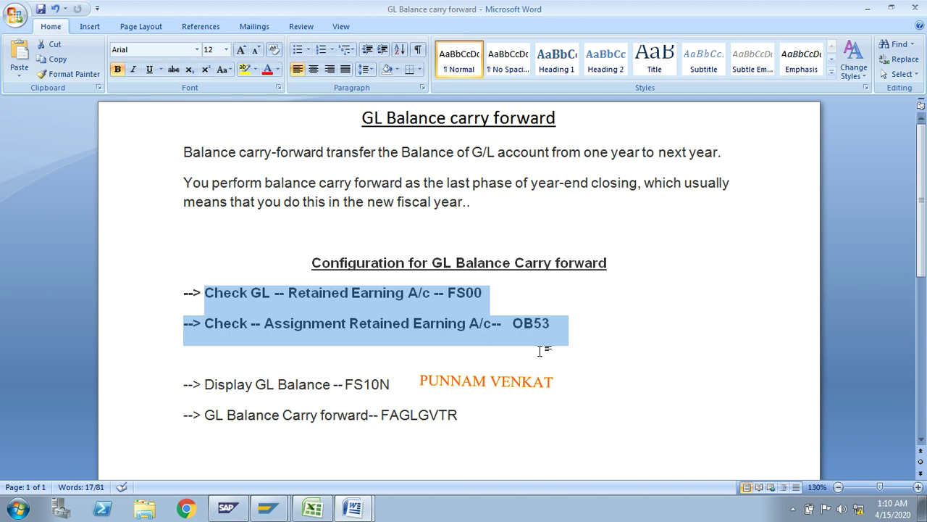
{"action": "left_click", "coordinate": [337, 324]}
{"action": "left_click_drag", "start_coordinate": [205, 293], "coordinate": [555, 348]}
{"action": "left_click", "coordinate": [529, 347]}
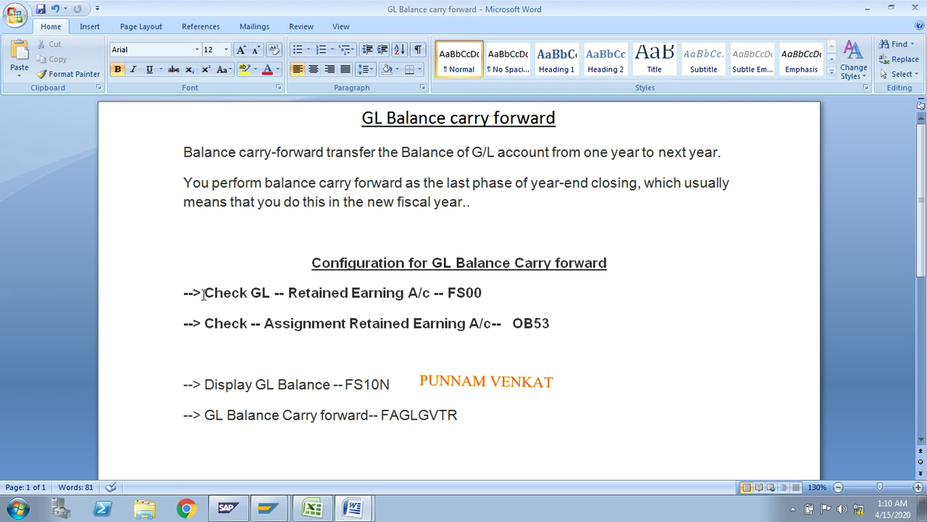
Examine the transaction codes noted for checking the retained earning account and its assignment, FS00 and OB53
{"action": "left_click_drag", "start_coordinate": [204, 293], "coordinate": [269, 293]}
{"action": "left_click_drag", "start_coordinate": [202, 326], "coordinate": [221, 327]}
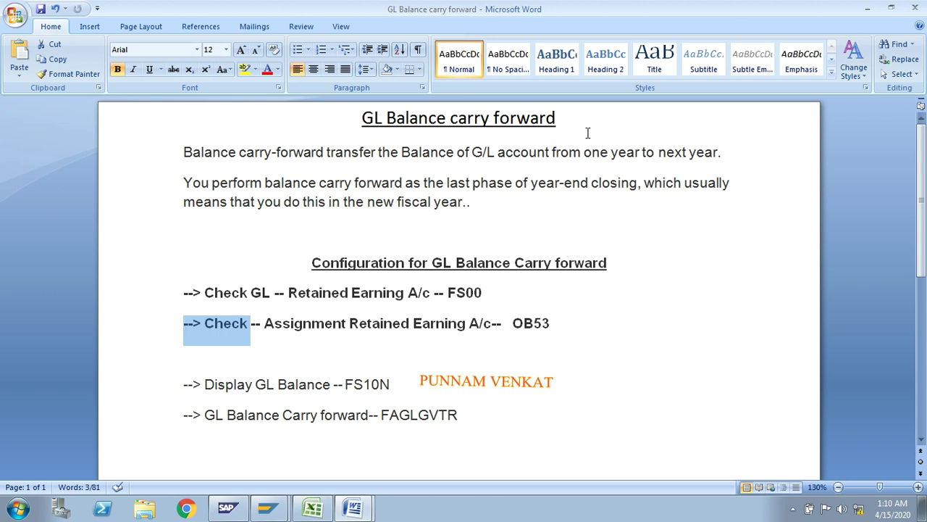
{"action": "left_click", "coordinate": [461, 328]}
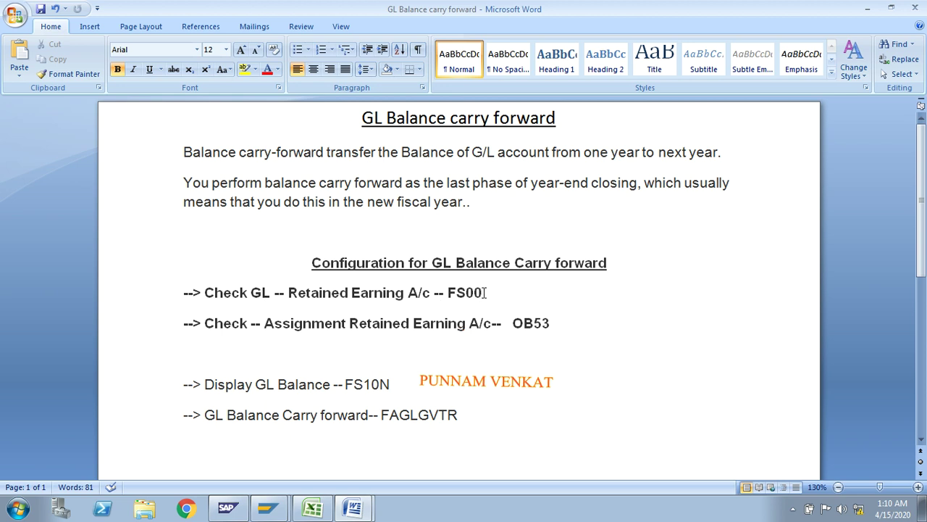
{"action": "left_click_drag", "start_coordinate": [483, 292], "coordinate": [450, 293]}
{"action": "left_click_drag", "start_coordinate": [289, 293], "coordinate": [425, 295]}
{"action": "left_click_drag", "start_coordinate": [557, 326], "coordinate": [522, 332]}
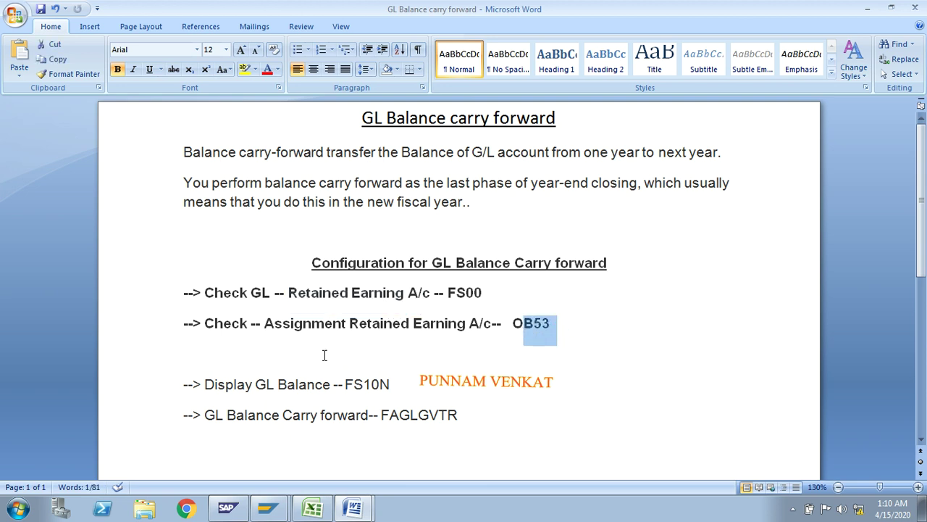
{"action": "left_click_drag", "start_coordinate": [353, 323], "coordinate": [467, 324]}
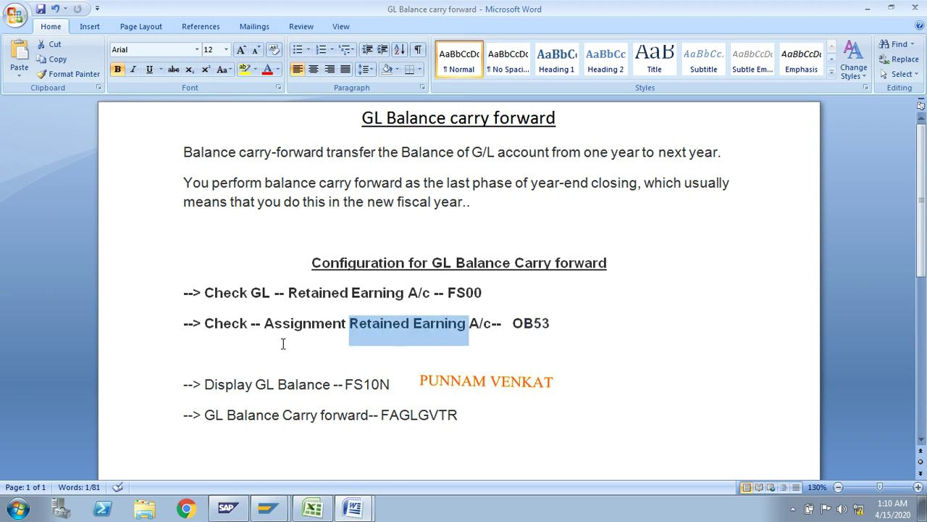
{"action": "left_click_drag", "start_coordinate": [267, 325], "coordinate": [371, 332]}
{"action": "left_click", "coordinate": [372, 355]}
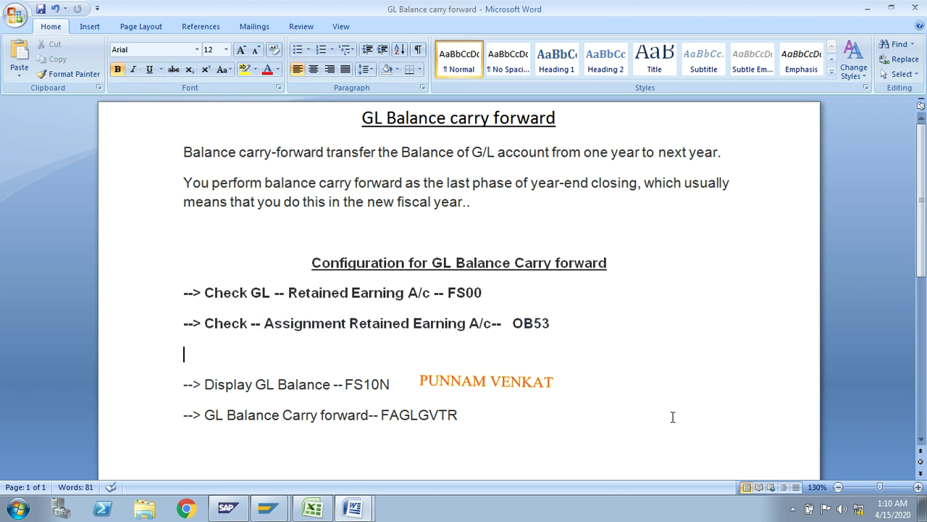
Switch to SAP and open transaction FS00 for editing G/L accounts centrally
{"action": "left_click", "coordinate": [286, 512]}
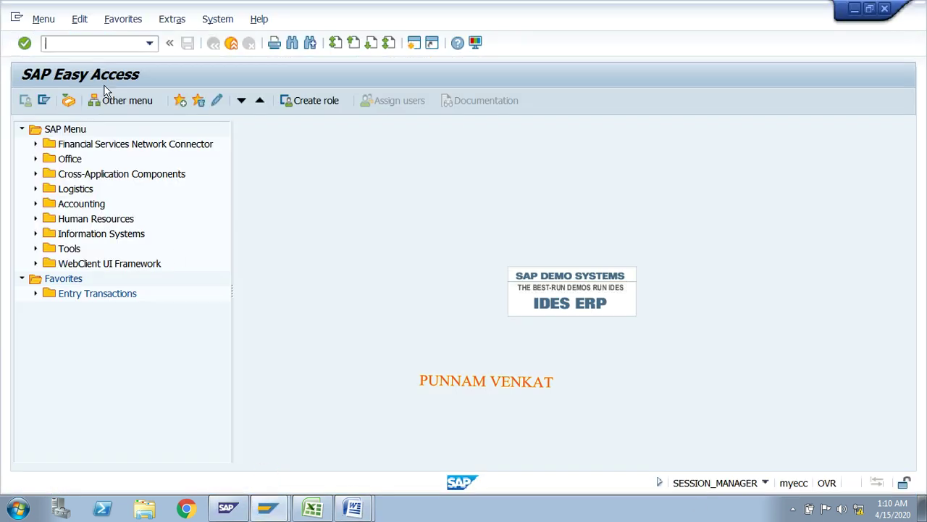
{"action": "type", "text": "fs00"}
{"action": "key", "text": "Return"}
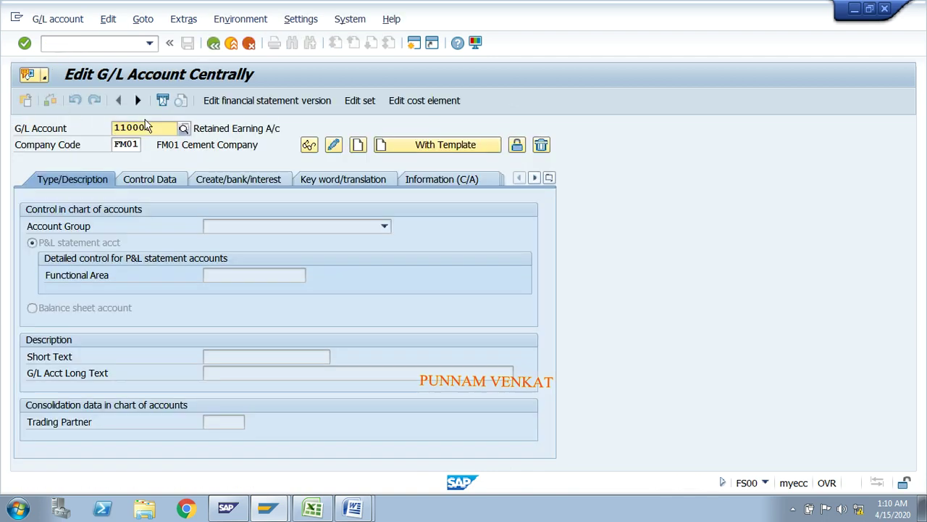
Enter the Retained Earning G/L account number with company code FM01 and show the account in display mode
{"action": "key", "text": "BackSpace"}
{"action": "key", "text": "BackSpace"}
{"action": "key", "text": "BackSpace"}
{"action": "key", "text": "BackSpace"}
{"action": "key", "text": "BackSpace"}
{"action": "key", "text": "BackSpace"}
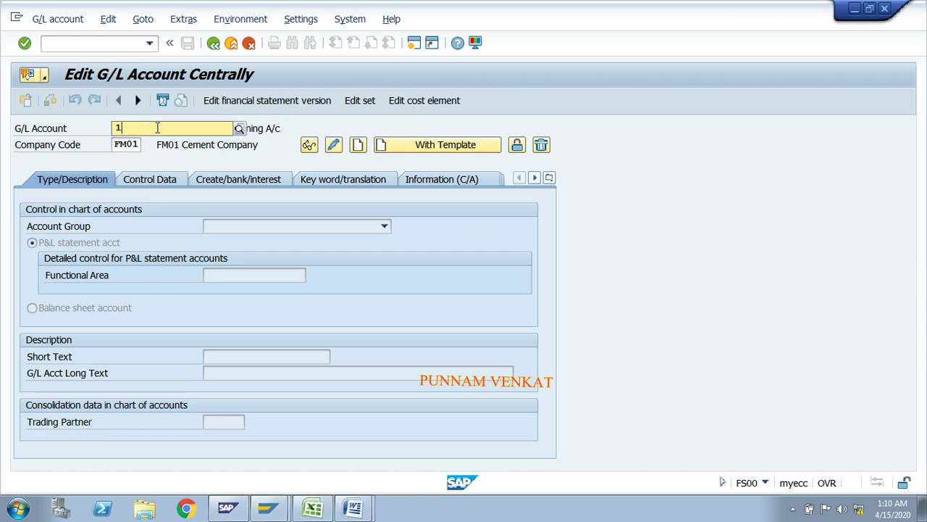
{"action": "type", "text": "110000"}
{"action": "key", "text": "Return"}
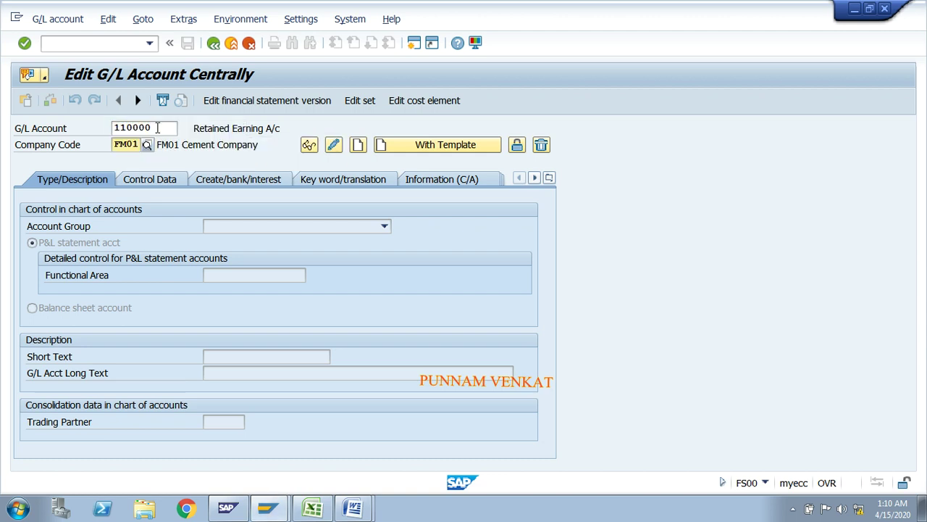
{"action": "type", "text": "fm01"}
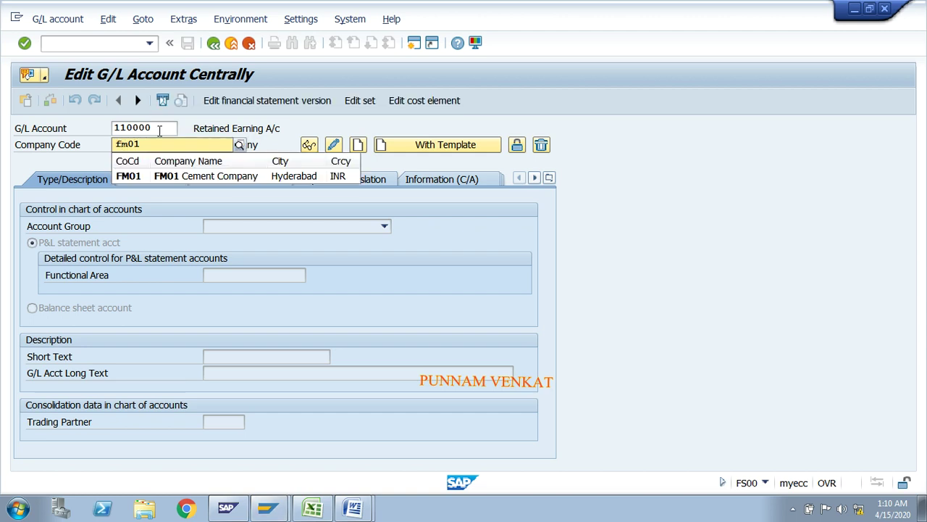
{"action": "left_click", "coordinate": [184, 176]}
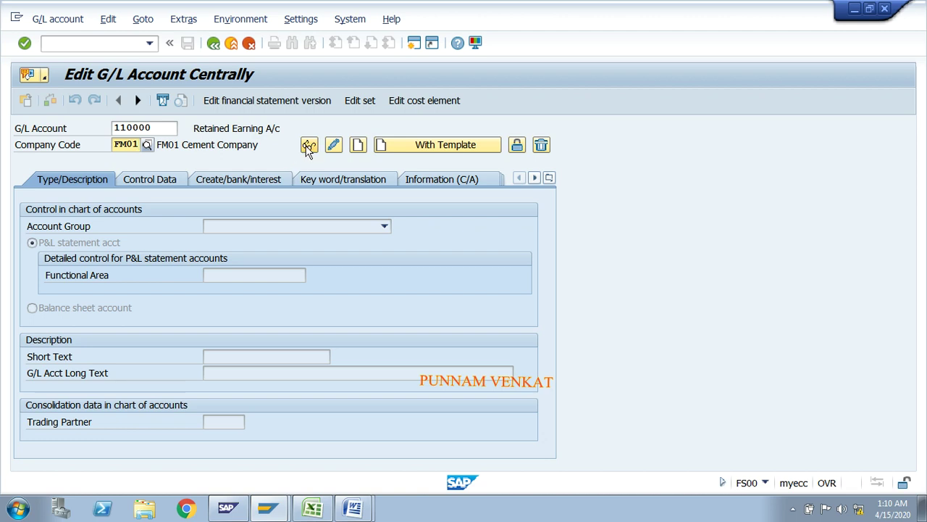
{"action": "left_click", "coordinate": [308, 145]}
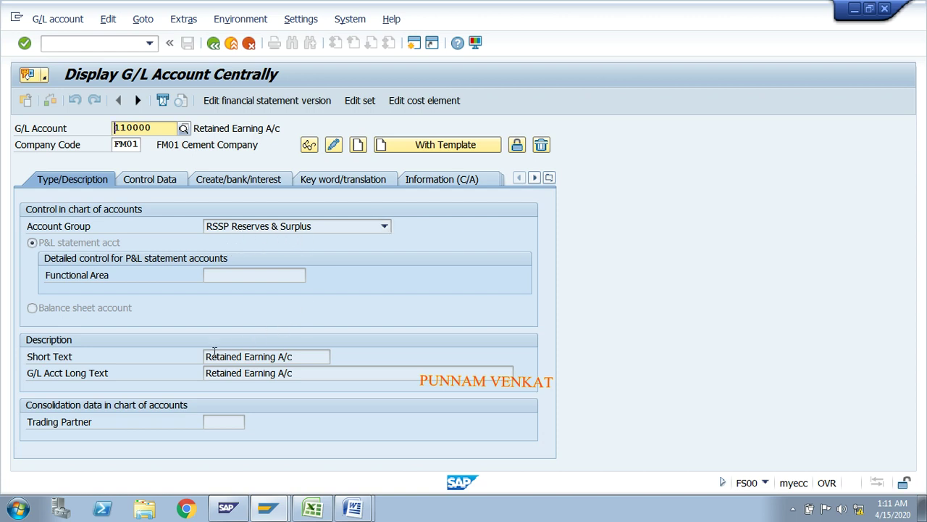
Examine the account's description, control data such as currency and sort key, and its field status group
{"action": "left_click_drag", "start_coordinate": [207, 357], "coordinate": [296, 356]}
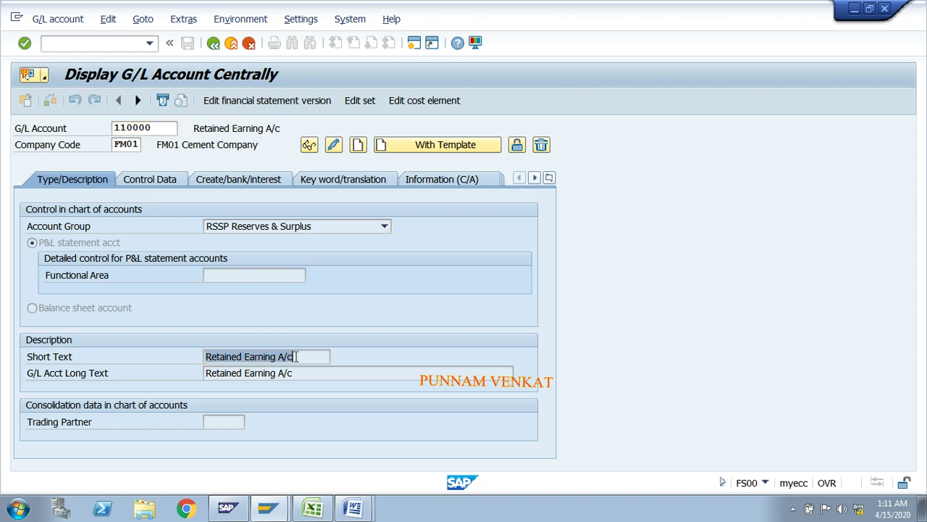
{"action": "left_click", "coordinate": [295, 356]}
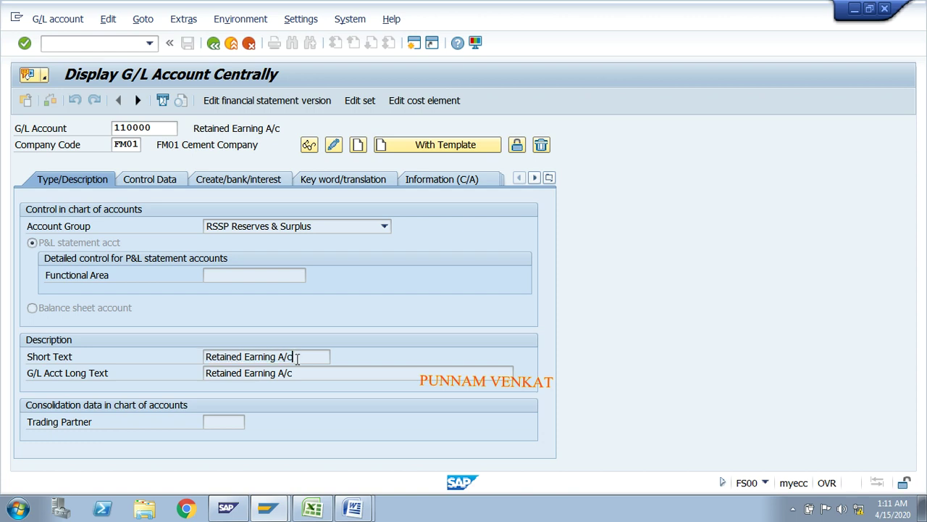
{"action": "left_click", "coordinate": [148, 184]}
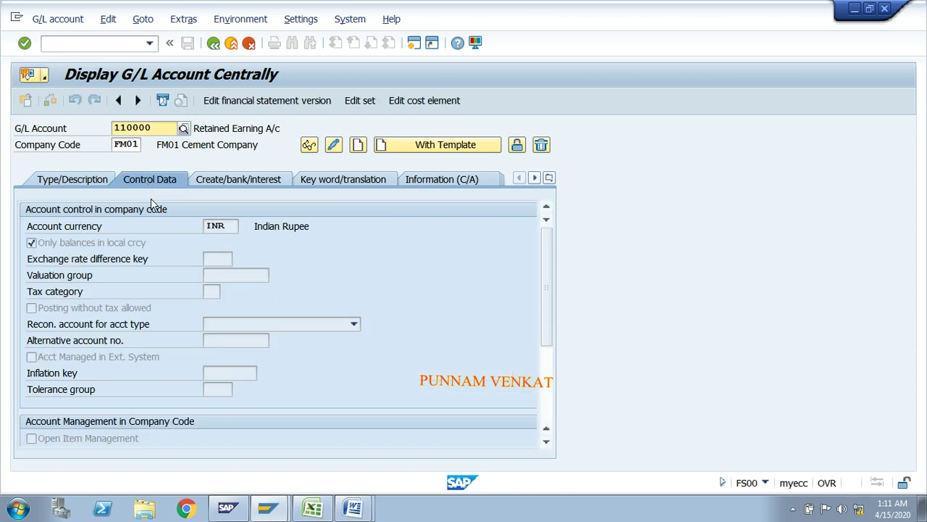
{"action": "left_click", "coordinate": [228, 228]}
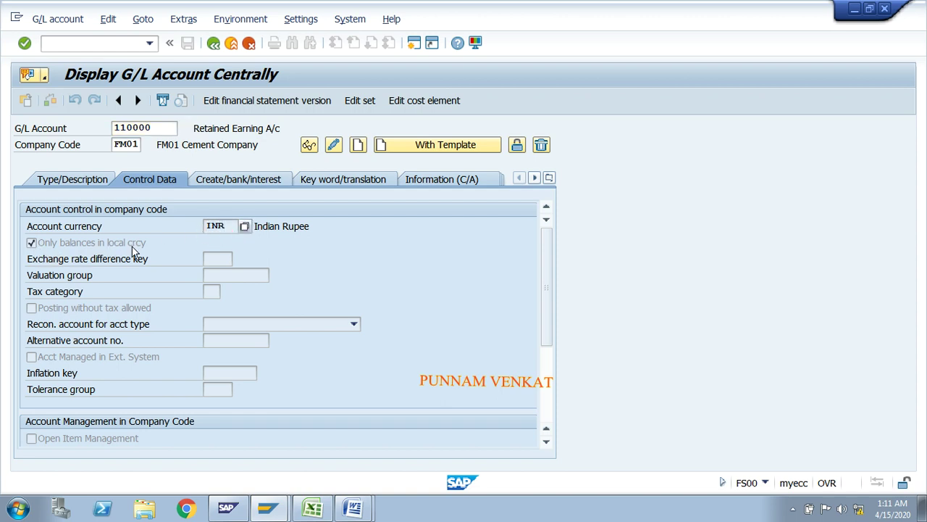
{"action": "left_click_drag", "start_coordinate": [547, 310], "coordinate": [548, 362]}
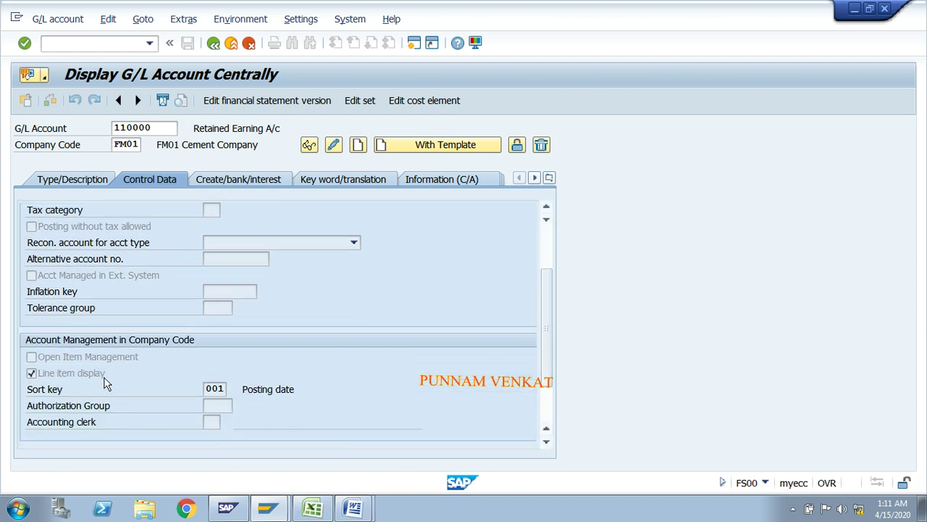
{"action": "left_click", "coordinate": [217, 389]}
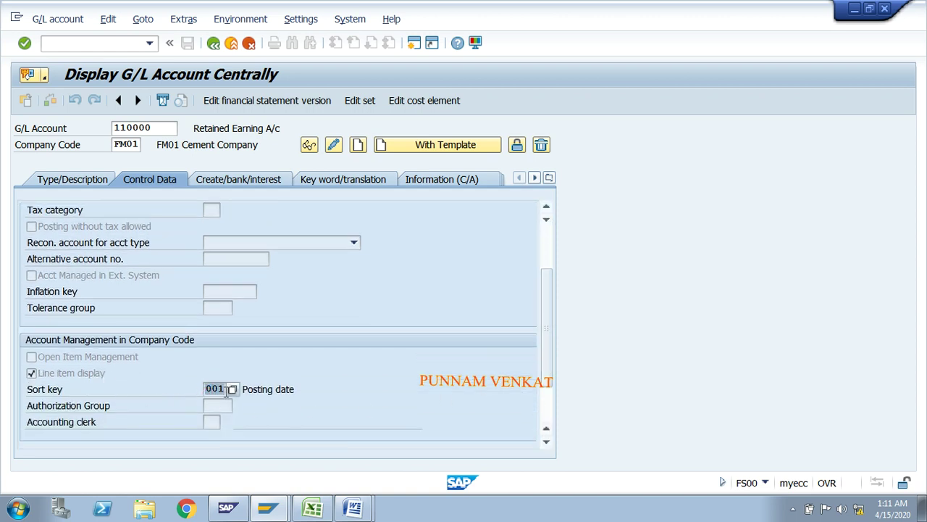
{"action": "left_click", "coordinate": [232, 390]}
{"action": "left_click", "coordinate": [229, 181]}
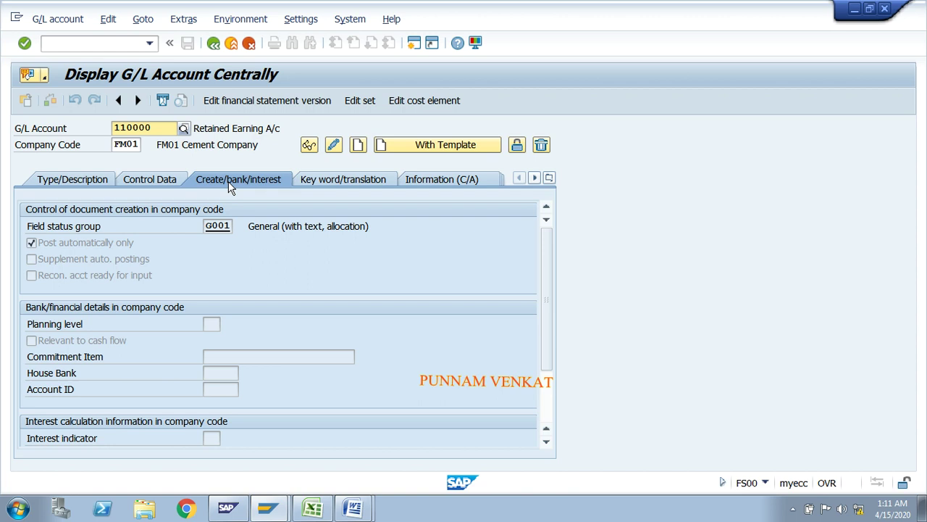
{"action": "double_click", "coordinate": [229, 227]}
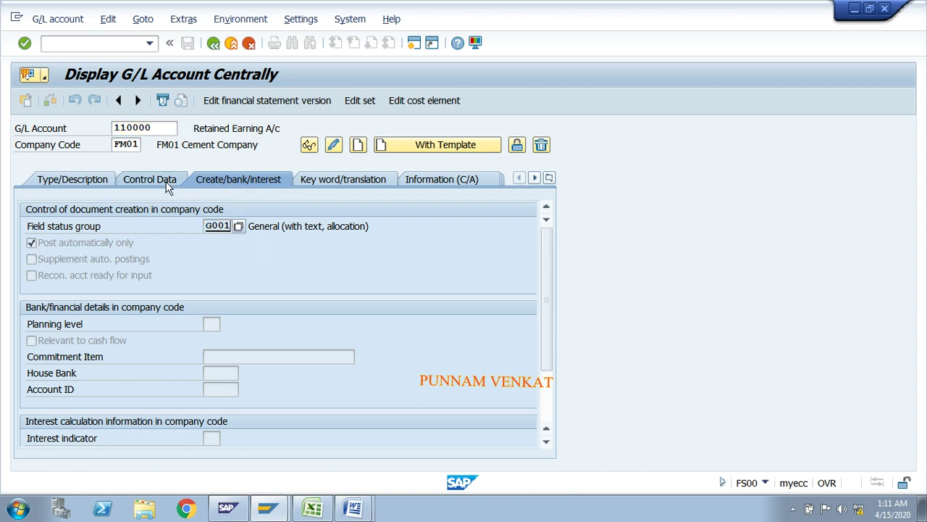
Copy the retained earning G/L account number into the Word notes, in parentheses after FS00
{"action": "left_click", "coordinate": [118, 128]}
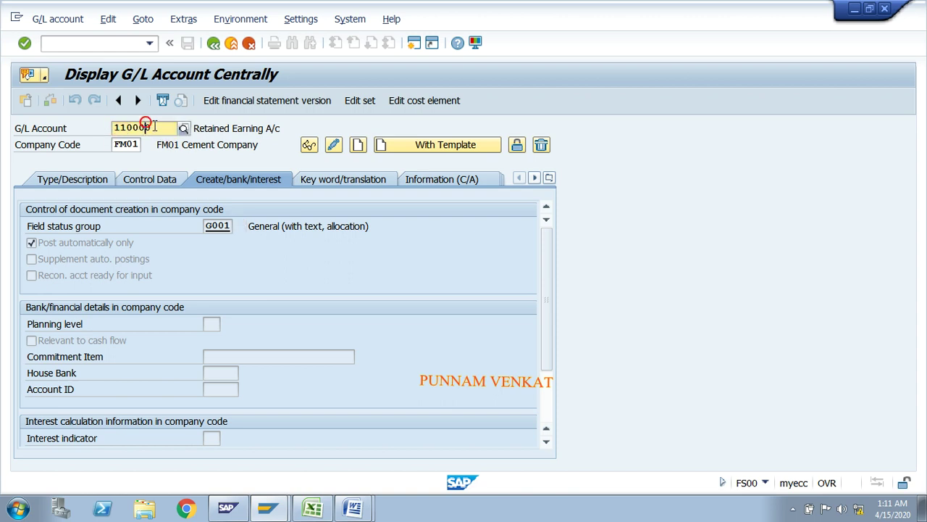
{"action": "left_click_drag", "start_coordinate": [152, 128], "coordinate": [114, 128]}
{"action": "key", "text": "ctrl+c"}
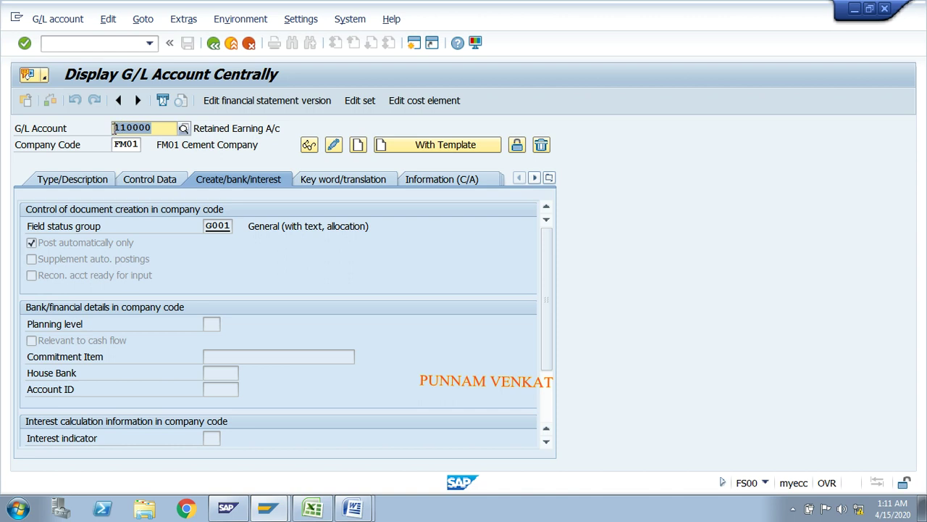
{"action": "left_click", "coordinate": [114, 128]}
{"action": "key", "text": "alt+Tab"}
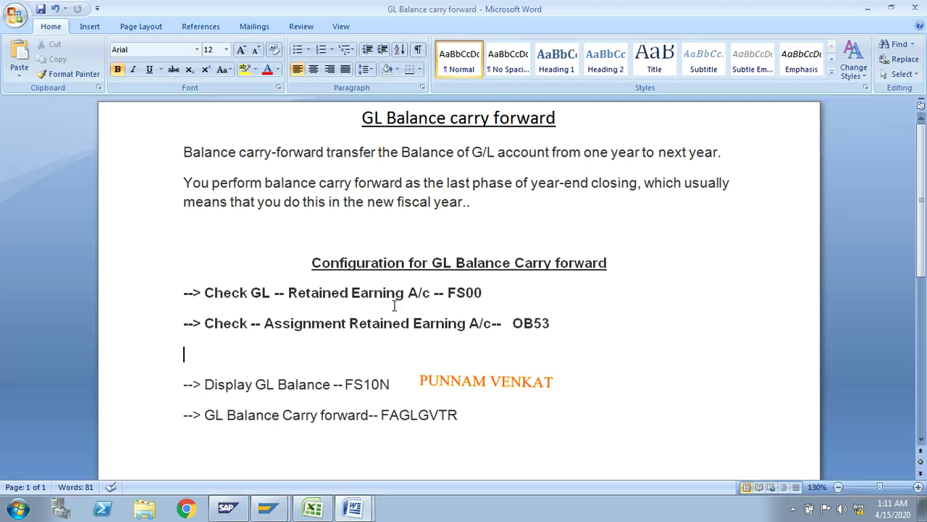
{"action": "left_click", "coordinate": [500, 294]}
{"action": "type", "text": "("}
{"action": "key", "text": "ctrl+v"}
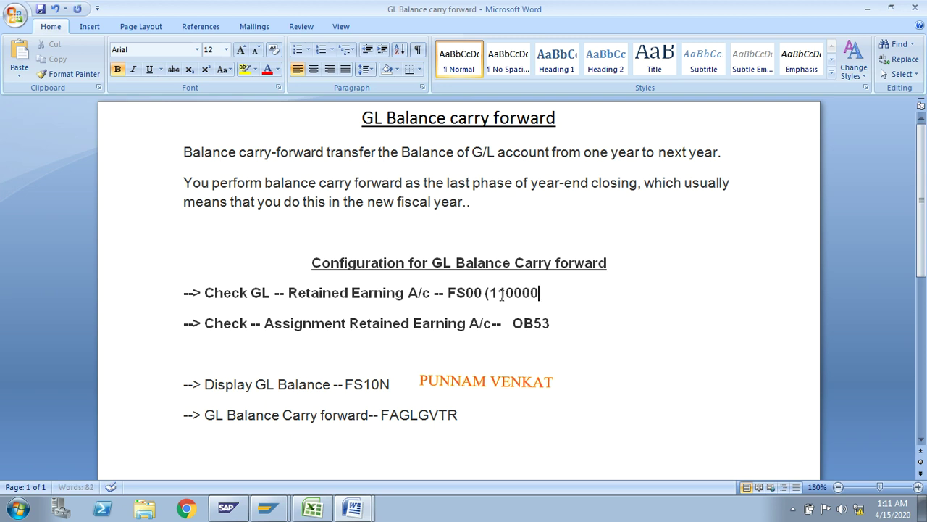
{"action": "type", "text": ")"}
Highlight the retained earning account check line in yellow in the notes
{"action": "left_click", "coordinate": [562, 323]}
{"action": "left_click_drag", "start_coordinate": [183, 292], "coordinate": [518, 303]}
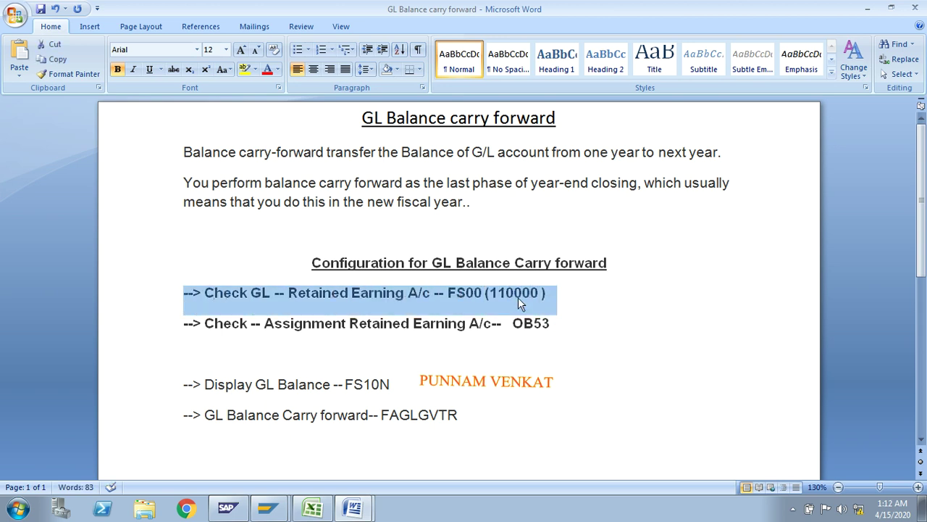
{"action": "left_click", "coordinate": [247, 68]}
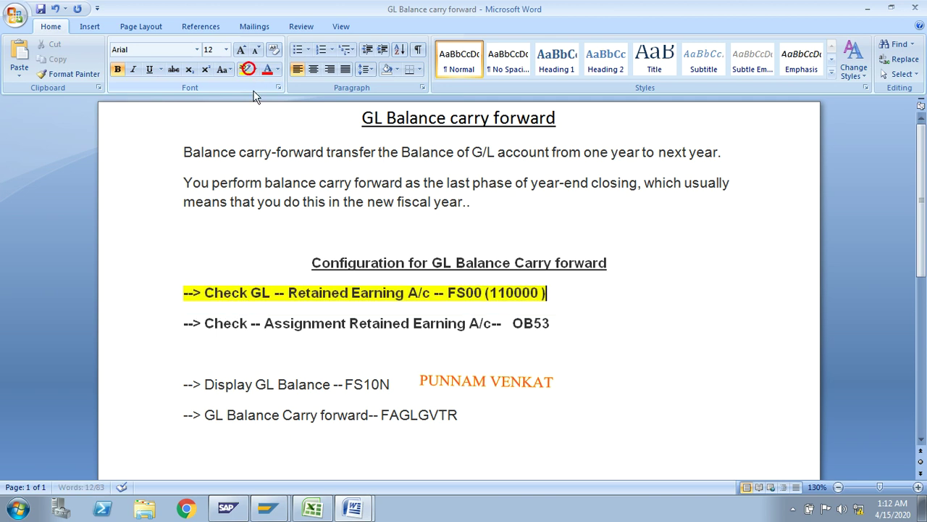
{"action": "left_click", "coordinate": [506, 362]}
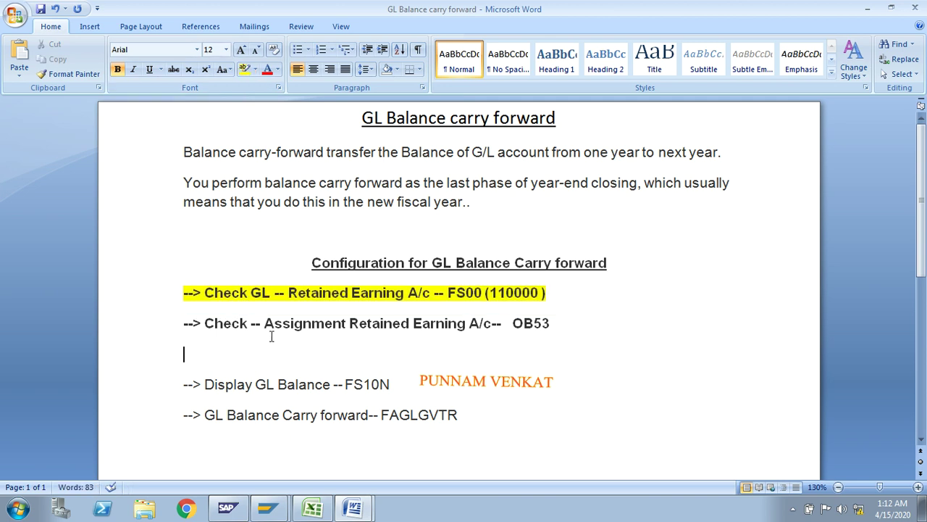
Examine the notes line about checking the retained earning account assignment with OB53
{"action": "left_click_drag", "start_coordinate": [206, 326], "coordinate": [484, 333]}
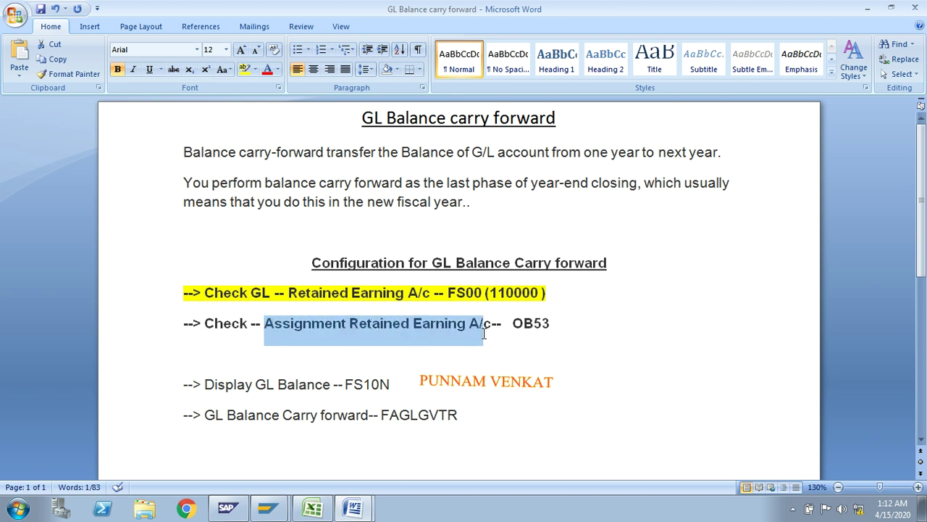
{"action": "left_click", "coordinate": [557, 327]}
{"action": "left_click_drag", "start_coordinate": [554, 324], "coordinate": [509, 324]}
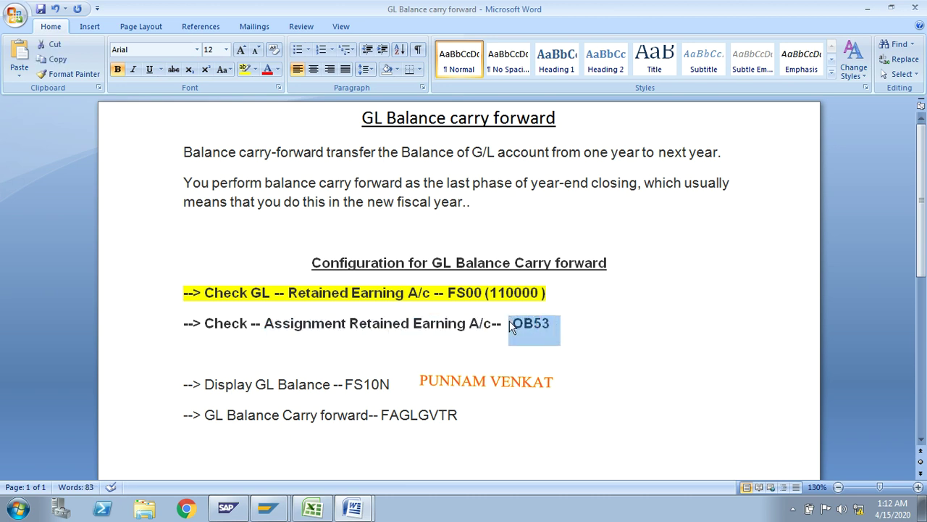
Switch to SAP, leave FS00 and open the SAP Reference IMG through transaction SPRO
{"action": "left_click", "coordinate": [267, 507]}
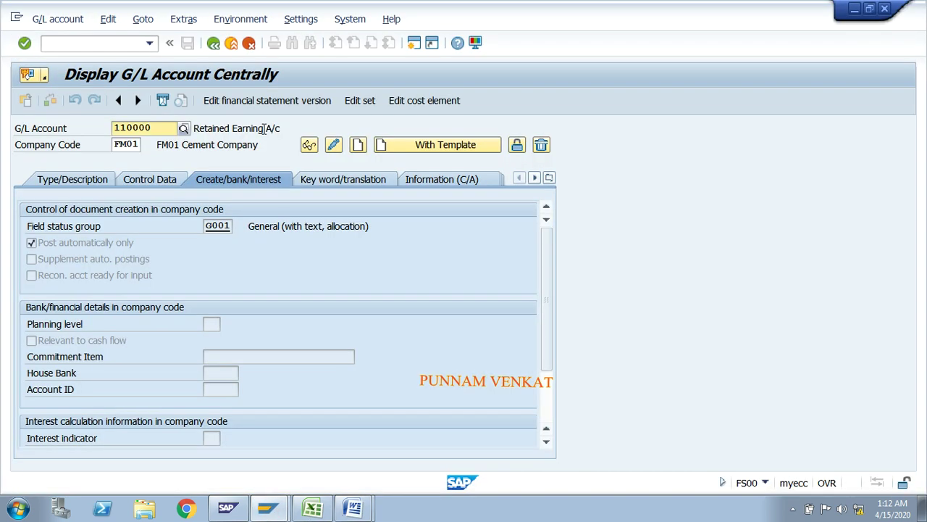
{"action": "left_click", "coordinate": [213, 43]}
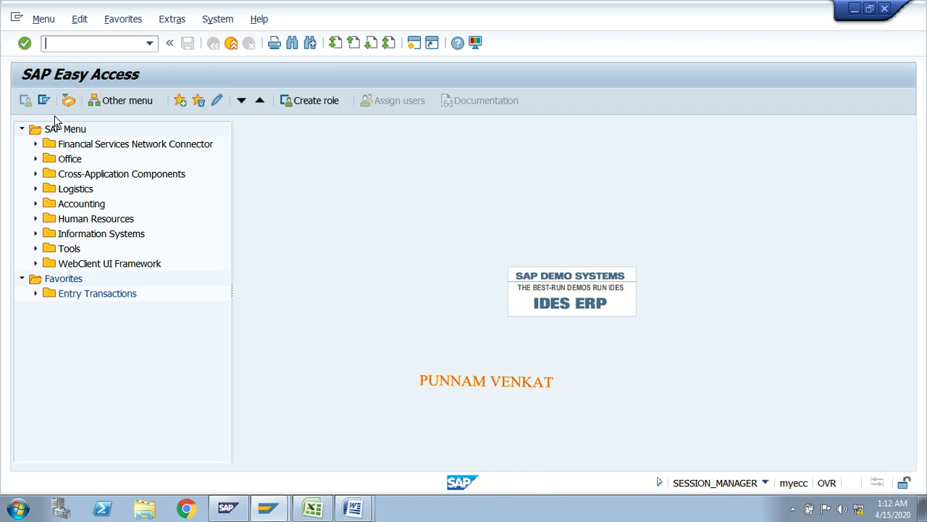
{"action": "type", "text": "spro"}
{"action": "key", "text": "Return"}
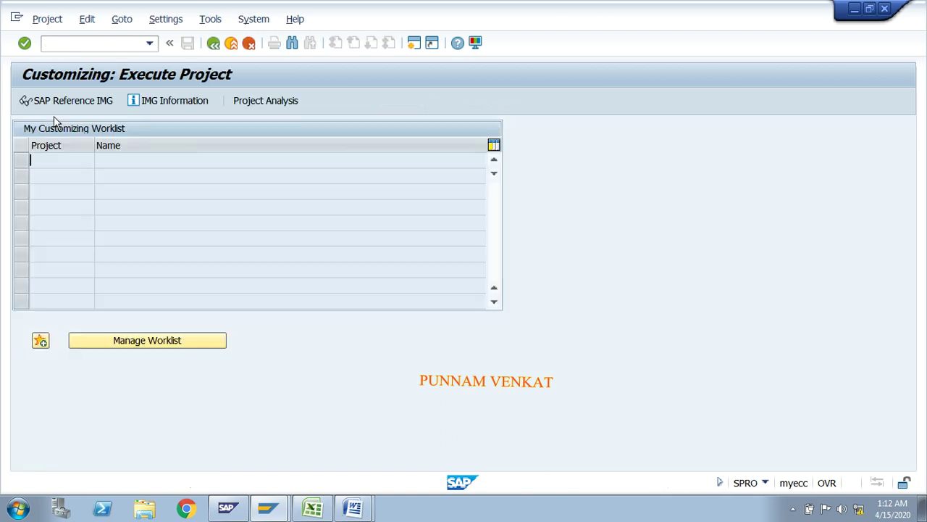
{"action": "left_click", "coordinate": [56, 101]}
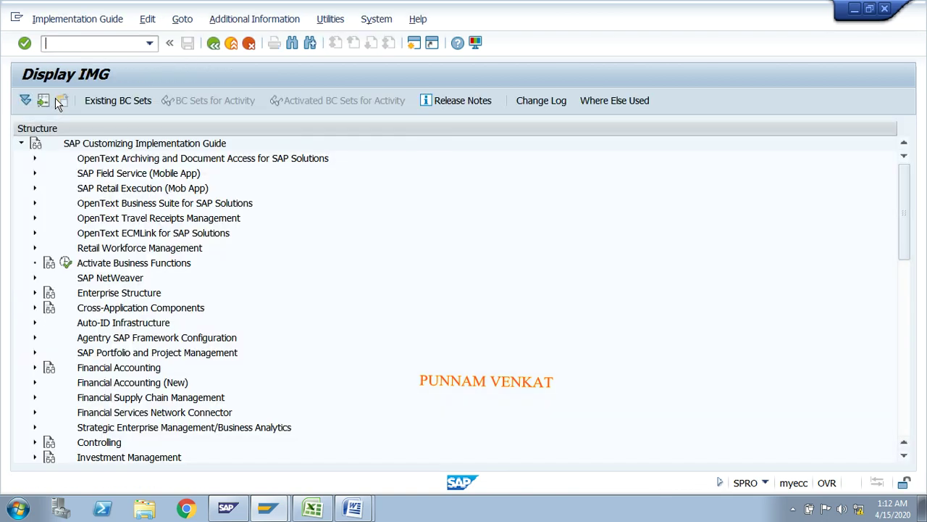
Expand the Financial Accounting (New) node in the implementation guide
{"action": "left_click", "coordinate": [128, 188]}
{"action": "key", "text": "Down"}
{"action": "key", "text": "Down"}
{"action": "key", "text": "Down"}
{"action": "key", "text": "Down"}
{"action": "key", "text": "Down"}
{"action": "key", "text": "Down"}
{"action": "key", "text": "Down"}
{"action": "key", "text": "Down"}
{"action": "key", "text": "Down"}
{"action": "key", "text": "Down"}
{"action": "key", "text": "Down"}
{"action": "key", "text": "Down"}
{"action": "key", "text": "Down"}
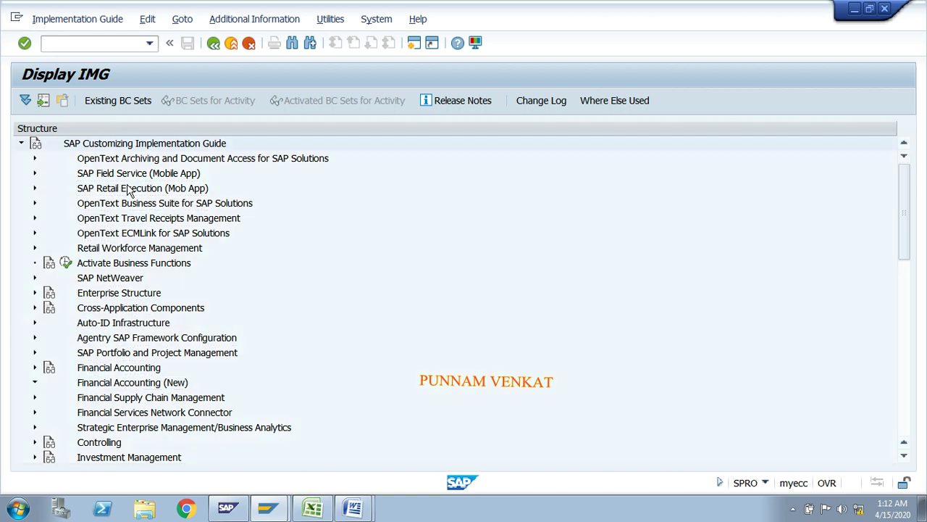
{"action": "key", "text": "Right"}
Expand General Ledger Accounting (New) through Master Data and G/L Accounts down to the Preparations activities
{"action": "key", "text": "Down"}
{"action": "key", "text": "Down"}
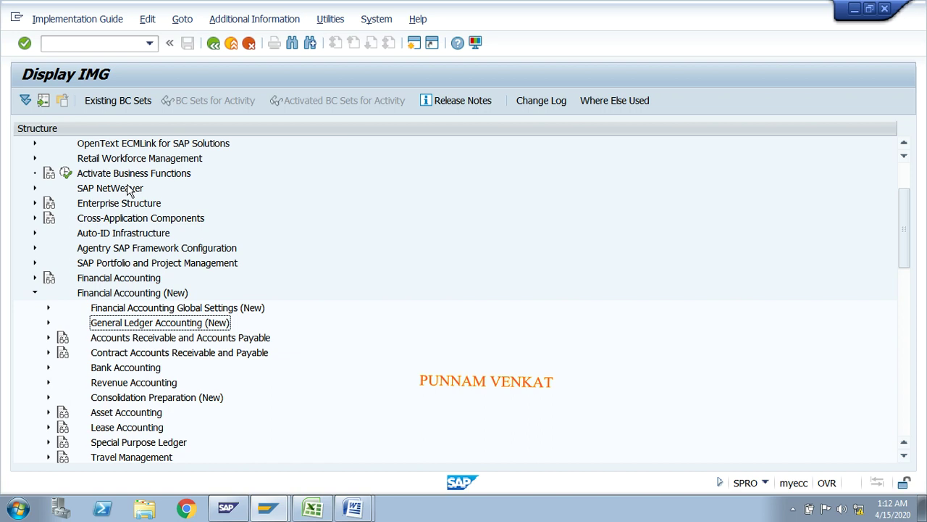
{"action": "key", "text": "Right"}
{"action": "key", "text": "Down"}
{"action": "key", "text": "Down"}
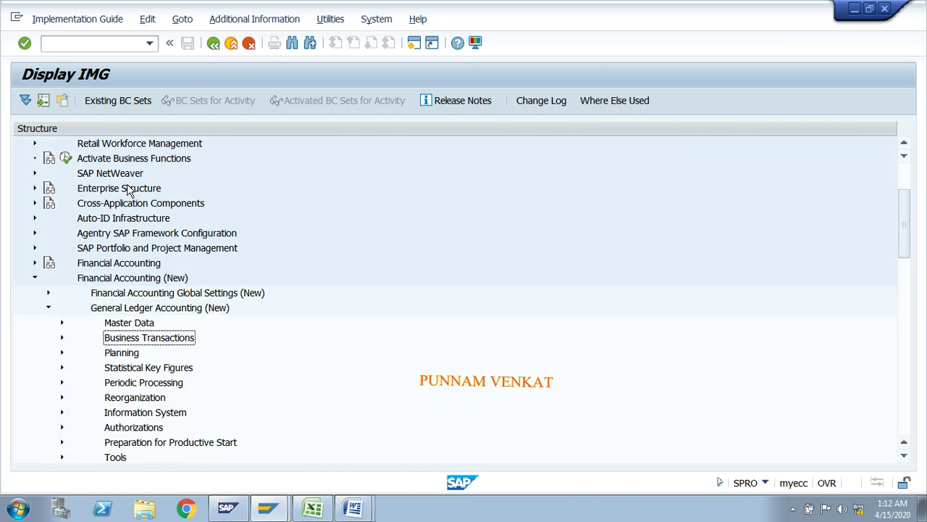
{"action": "key", "text": "Up"}
{"action": "key", "text": "Right"}
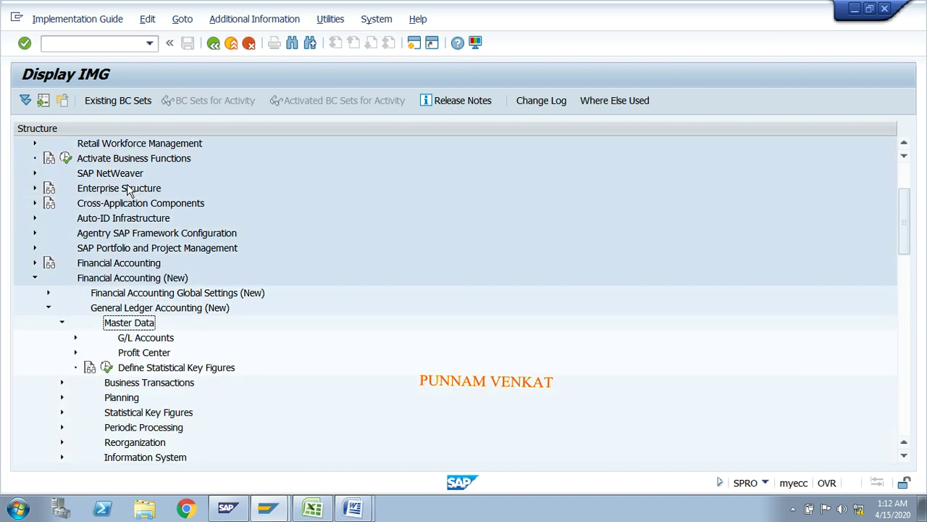
{"action": "key", "text": "Down"}
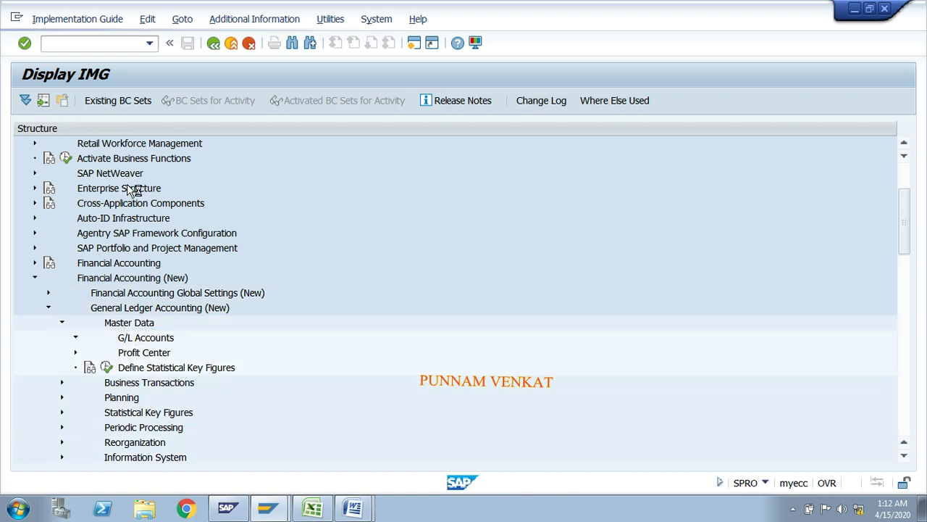
{"action": "key", "text": "Right"}
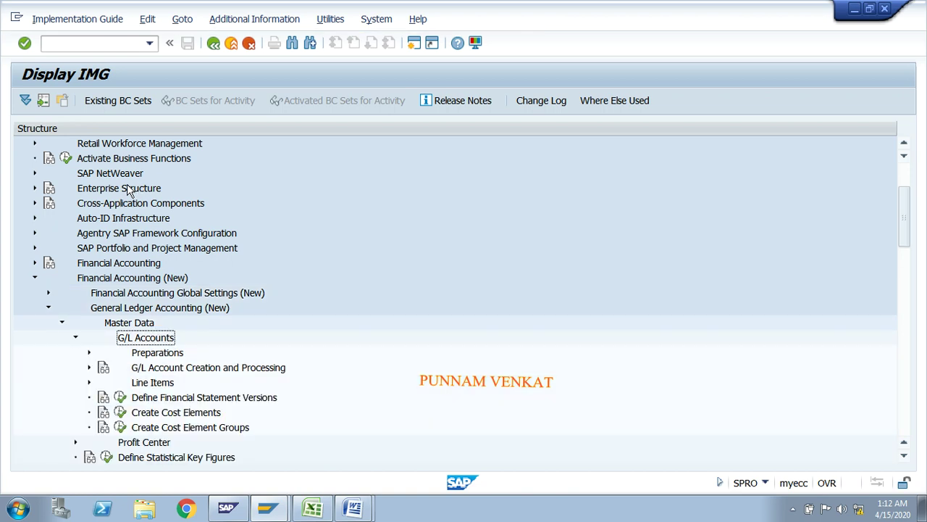
{"action": "key", "text": "Down"}
{"action": "key", "text": "Right"}
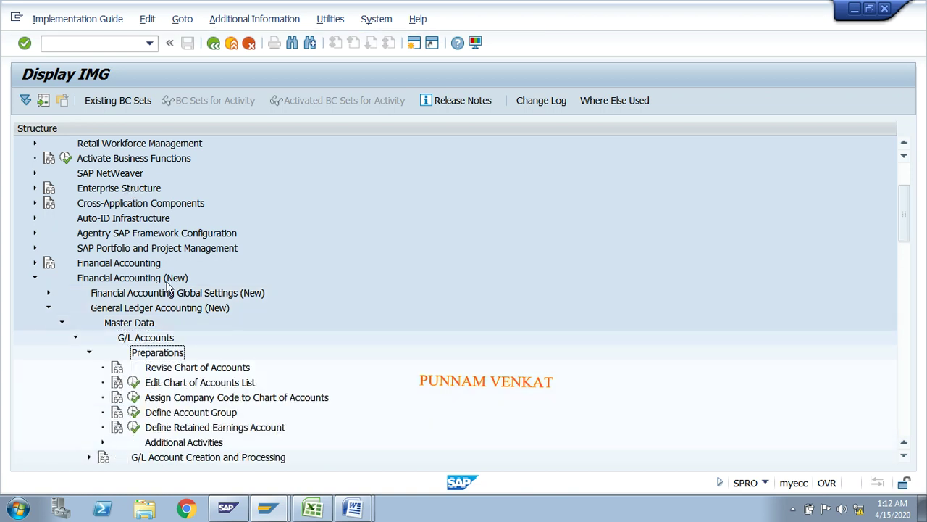
Show the full IMG activity keys and compare the Define Retained Earnings Account key with OB53 in the Word notes
{"action": "left_click", "coordinate": [174, 431]}
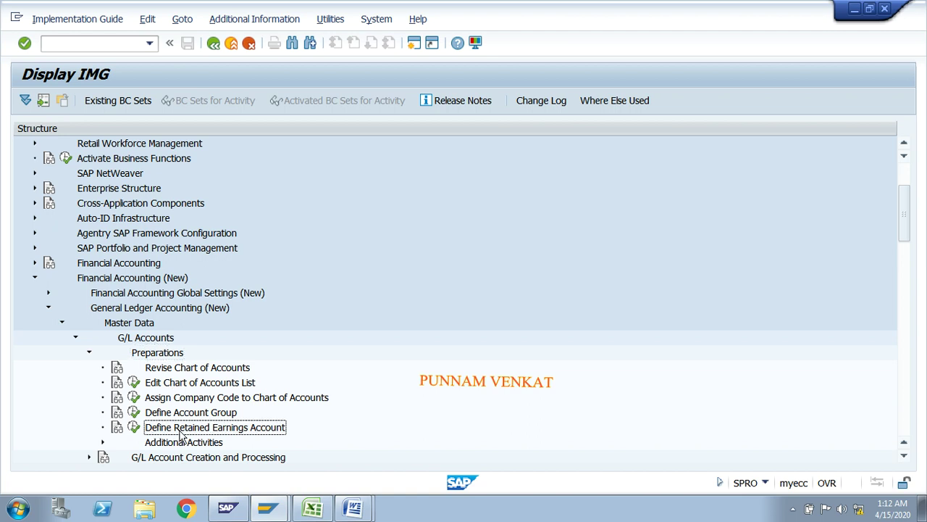
{"action": "left_click", "coordinate": [255, 19]}
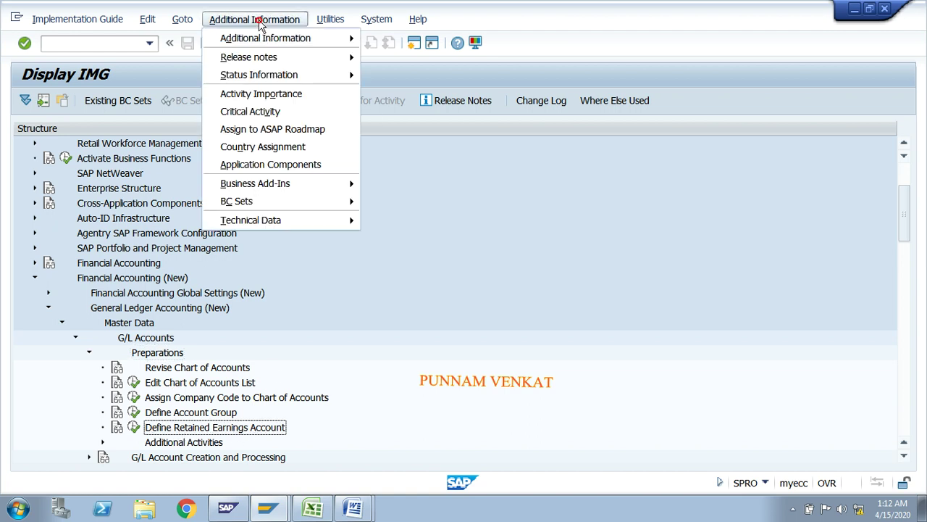
{"action": "mouse_move", "coordinate": [288, 40]}
{"action": "mouse_move", "coordinate": [444, 61]}
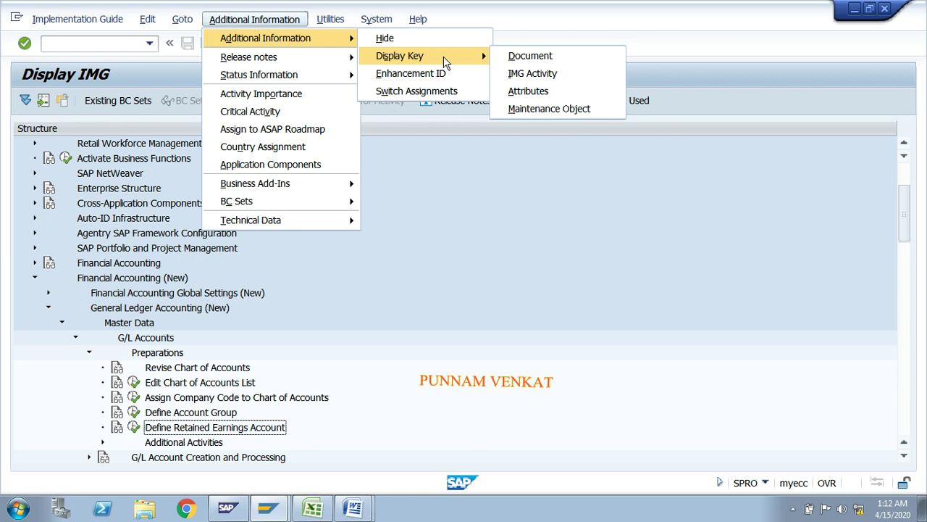
{"action": "left_click", "coordinate": [530, 74]}
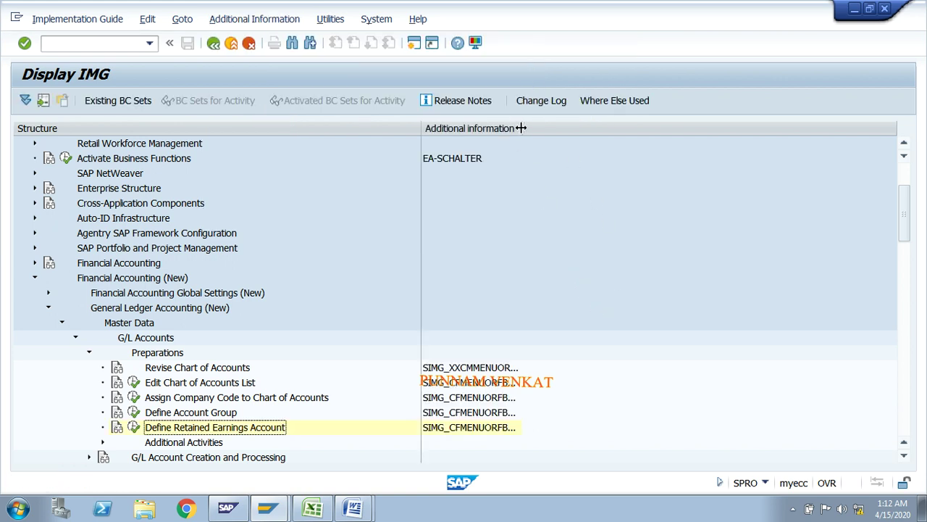
{"action": "left_click_drag", "start_coordinate": [522, 129], "coordinate": [599, 123]}
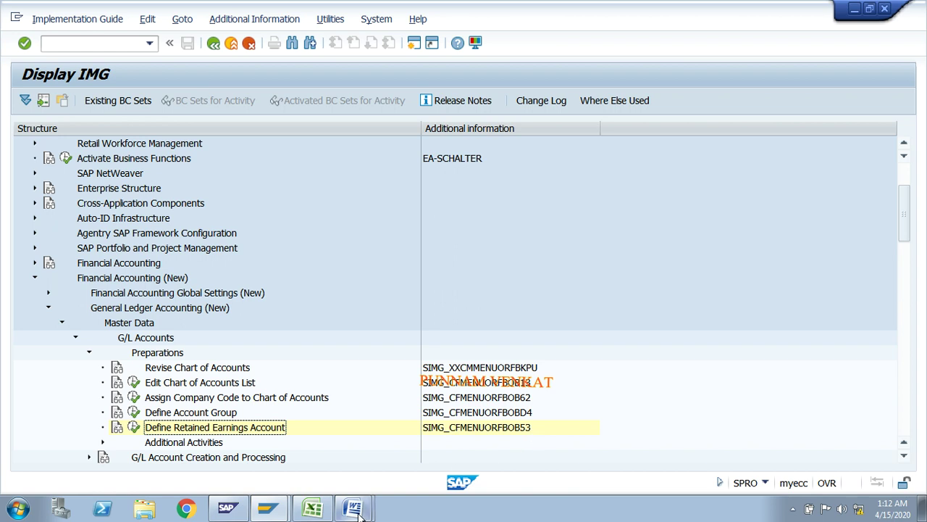
{"action": "key", "text": "alt+Tab"}
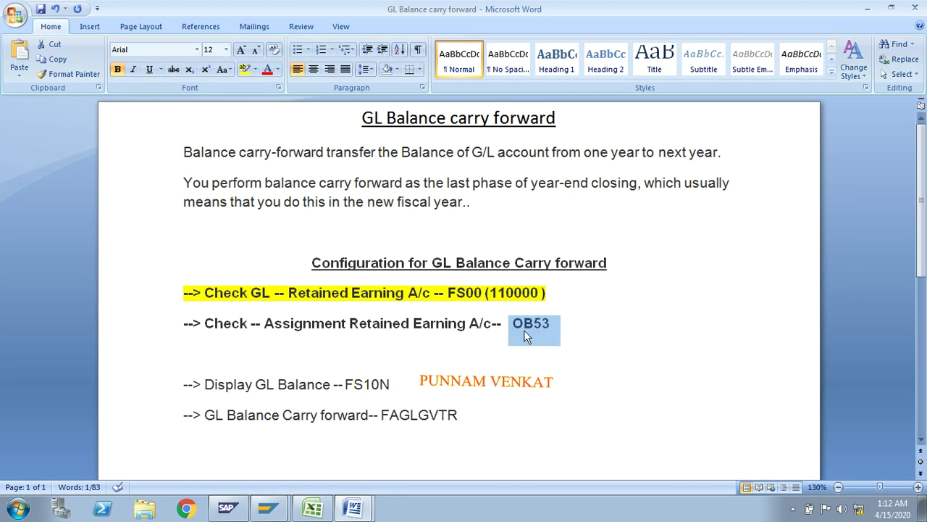
{"action": "key", "text": "alt+Tab"}
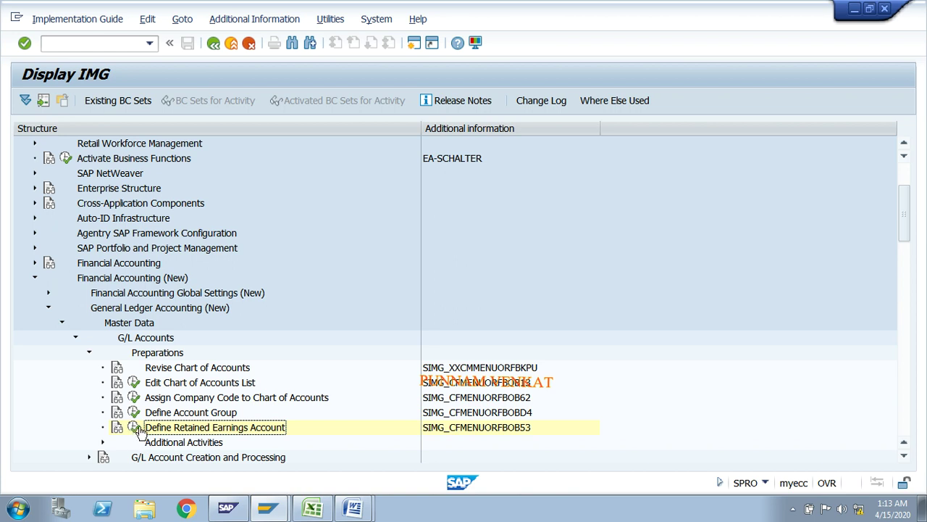
Execute the Define Retained Earnings Account activity for chart of accounts FOCA
{"action": "left_click", "coordinate": [134, 428]}
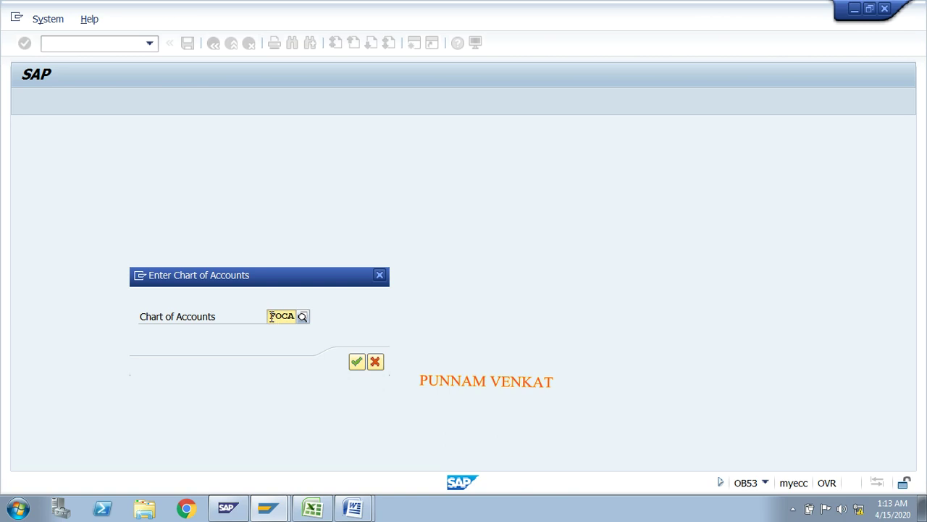
{"action": "left_click_drag", "start_coordinate": [271, 317], "coordinate": [302, 321]}
{"action": "left_click", "coordinate": [360, 365]}
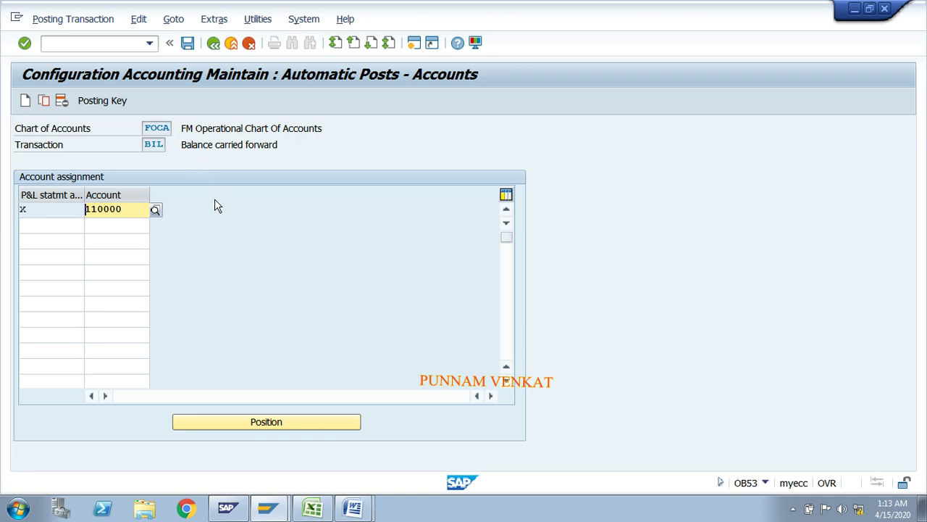
Examine the chart of accounts, the balance carried forward transaction BIL and the P&L statement account type in the assignment
{"action": "left_click", "coordinate": [148, 128]}
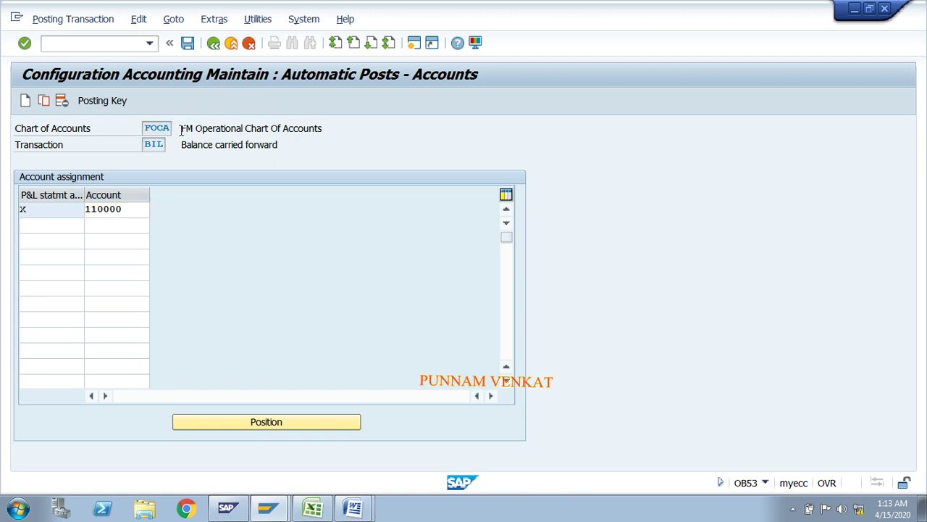
{"action": "left_click_drag", "start_coordinate": [180, 128], "coordinate": [330, 129]}
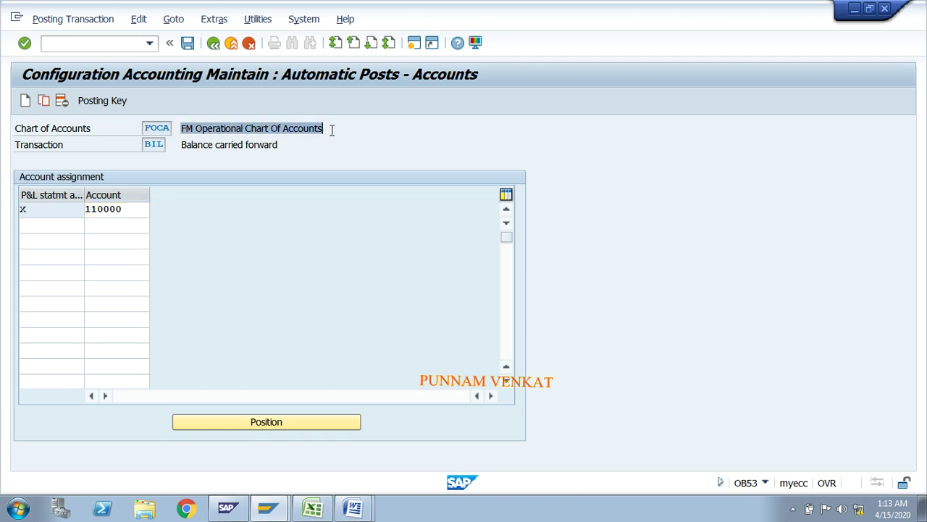
{"action": "left_click", "coordinate": [331, 130]}
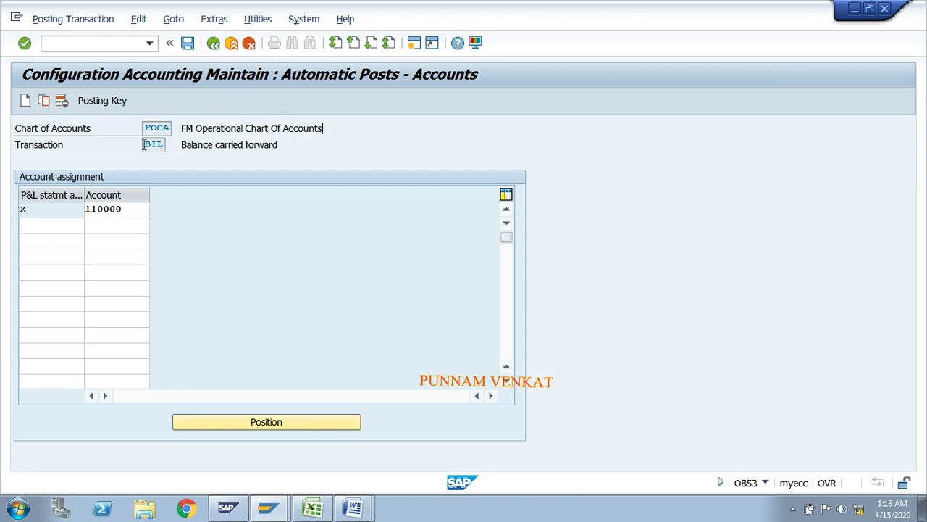
{"action": "left_click_drag", "start_coordinate": [144, 144], "coordinate": [166, 144]}
{"action": "left_click", "coordinate": [180, 151]}
{"action": "left_click_drag", "start_coordinate": [181, 151], "coordinate": [335, 151]}
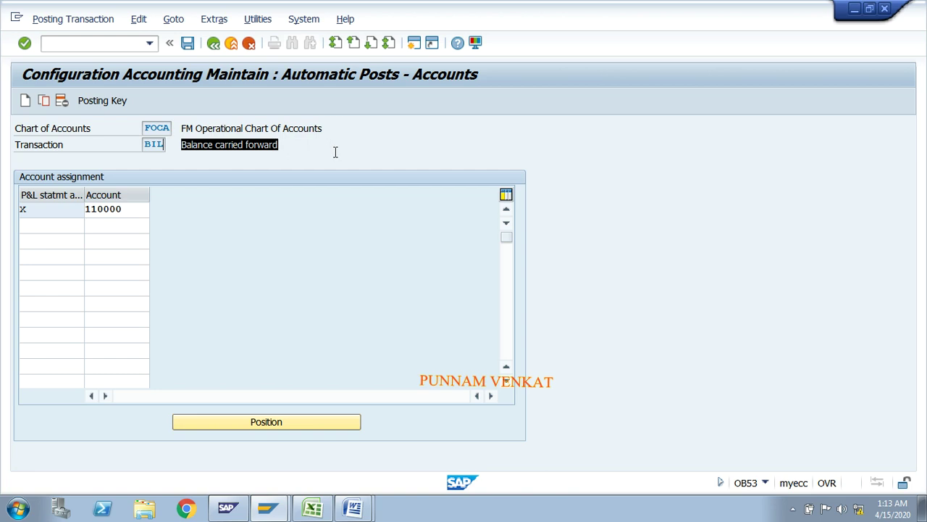
{"action": "left_click", "coordinate": [335, 151]}
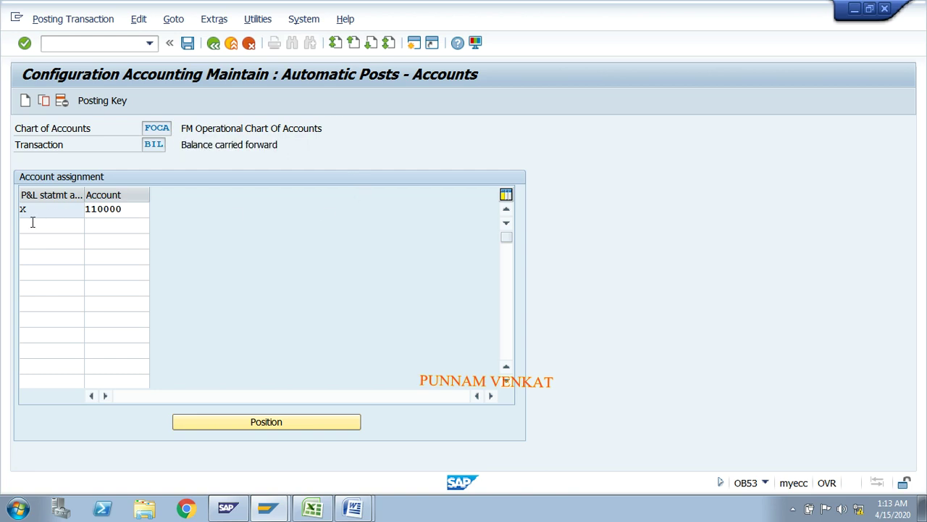
{"action": "left_click_drag", "start_coordinate": [46, 212], "coordinate": [19, 210]}
{"action": "left_click", "coordinate": [47, 211]}
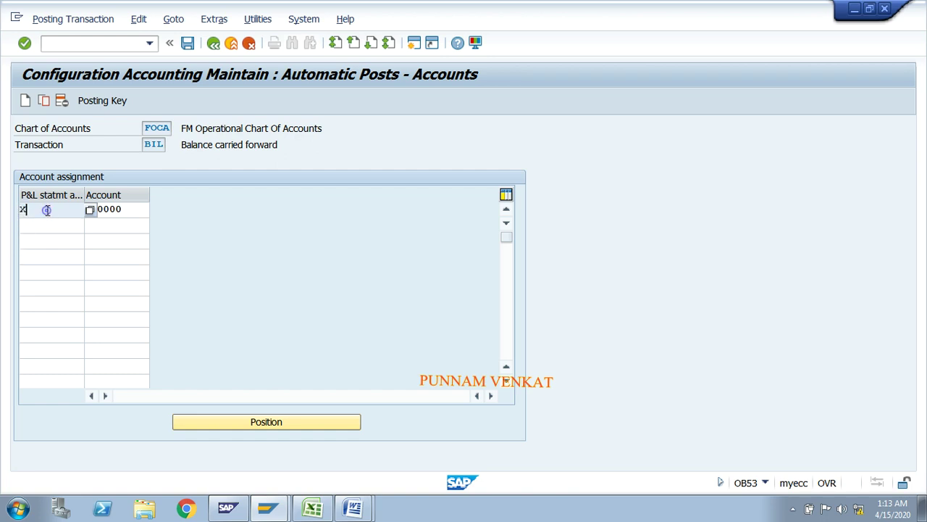
Copy the retained earning account number from the Word notes into the Account field for P&L statement account type X
{"action": "left_click", "coordinate": [131, 209]}
{"action": "left_click_drag", "start_coordinate": [133, 208], "coordinate": [85, 210]}
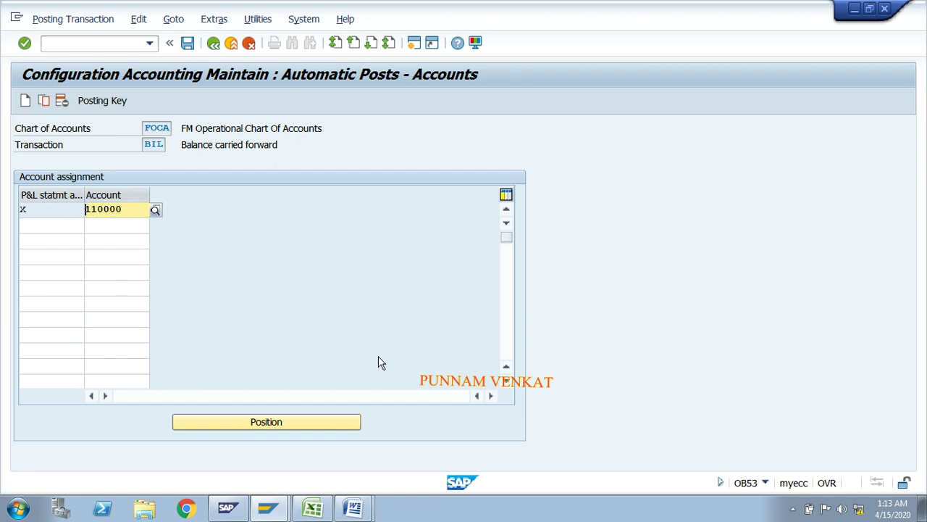
{"action": "key", "text": "alt+Tab"}
{"action": "left_click_drag", "start_coordinate": [538, 293], "coordinate": [492, 294]}
{"action": "key", "text": "ctrl+c"}
{"action": "key", "text": "alt+Tab"}
{"action": "left_click_drag", "start_coordinate": [127, 209], "coordinate": [86, 210]}
{"action": "key", "text": "ctrl+v"}
{"action": "left_click", "coordinate": [30, 209]}
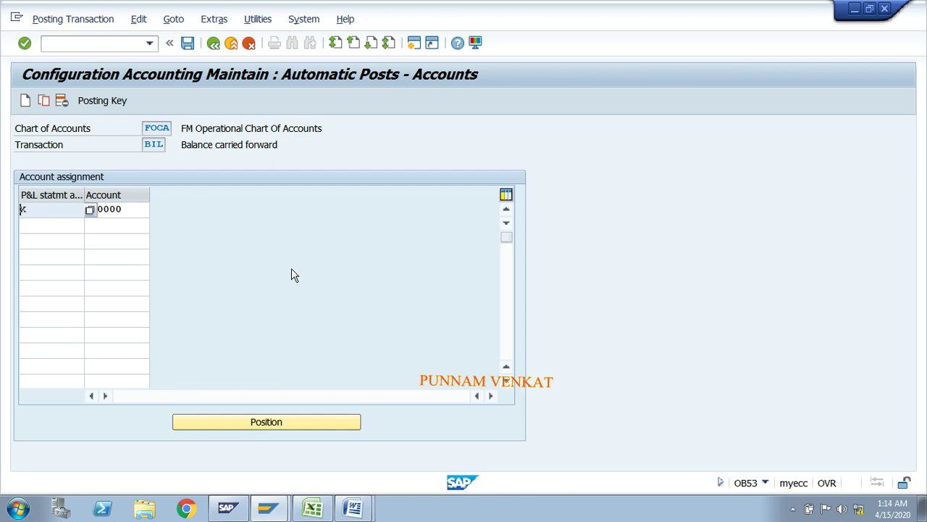
Recheck the retained earning account against the Word notes and save the account assignment
{"action": "key", "text": "alt+Tab"}
{"action": "key", "text": "ctrl+c"}
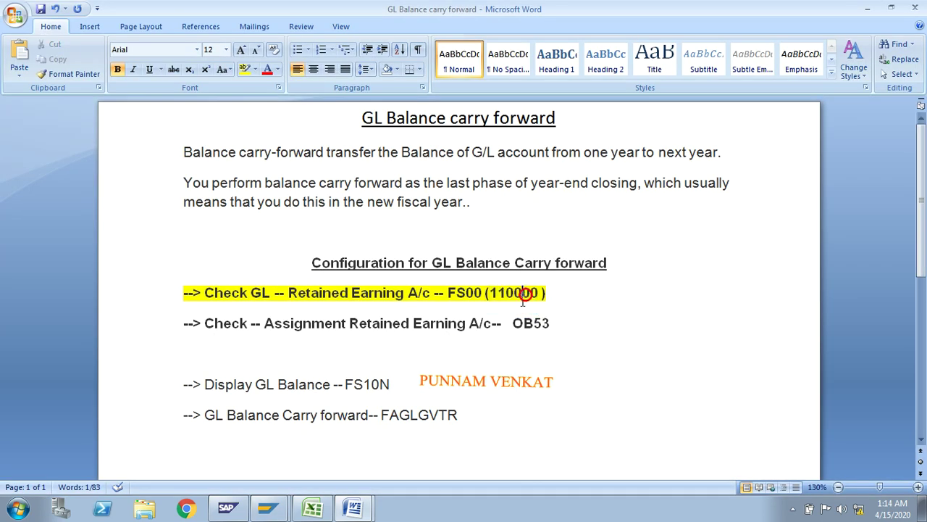
{"action": "key", "text": "alt+Tab"}
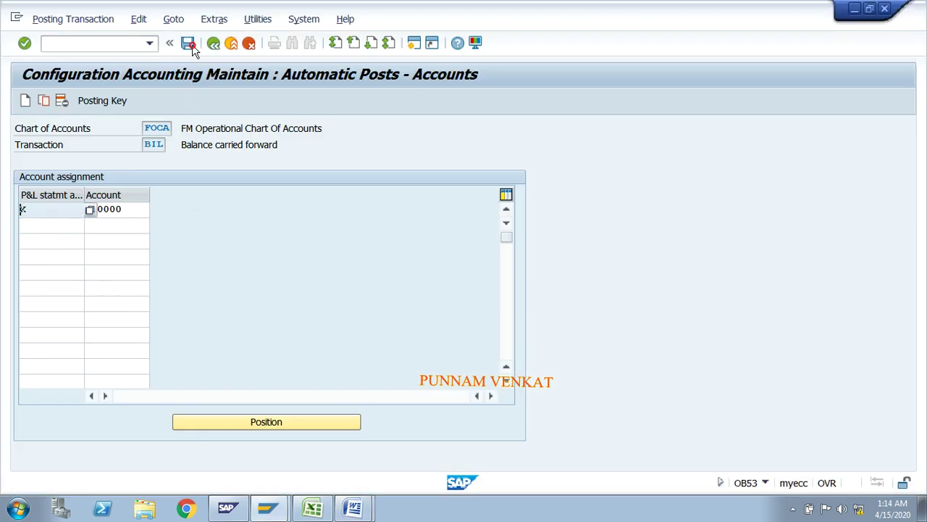
{"action": "key", "text": "alt+Tab"}
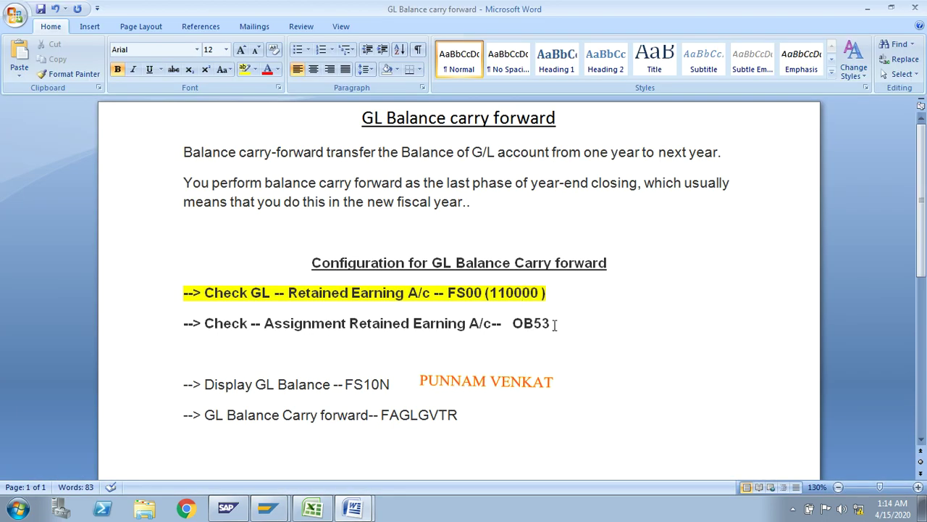
Highlight the OB53 assignment check line in yellow in the Word notes, matching the FS00 line
{"action": "left_click_drag", "start_coordinate": [554, 325], "coordinate": [204, 293]}
{"action": "left_click", "coordinate": [245, 69]}
{"action": "left_click", "coordinate": [542, 437]}
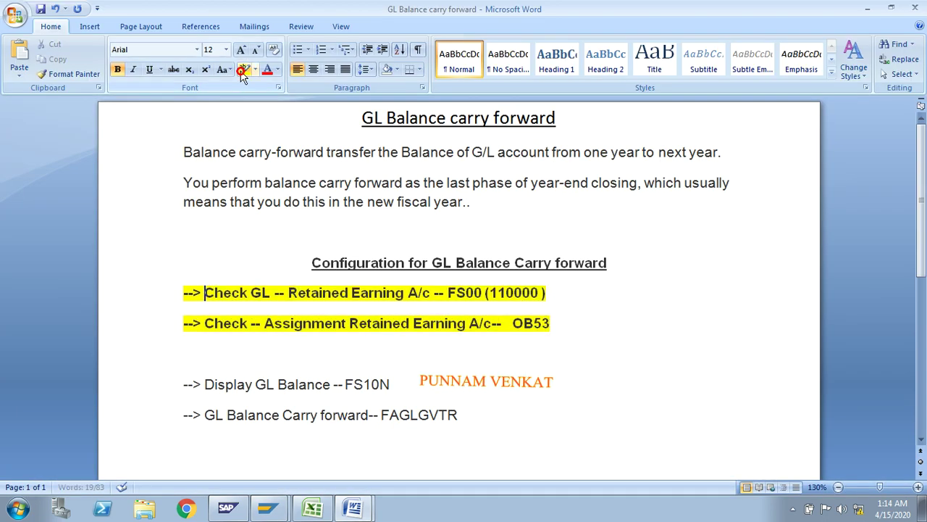
{"action": "left_click_drag", "start_coordinate": [557, 340], "coordinate": [179, 314]}
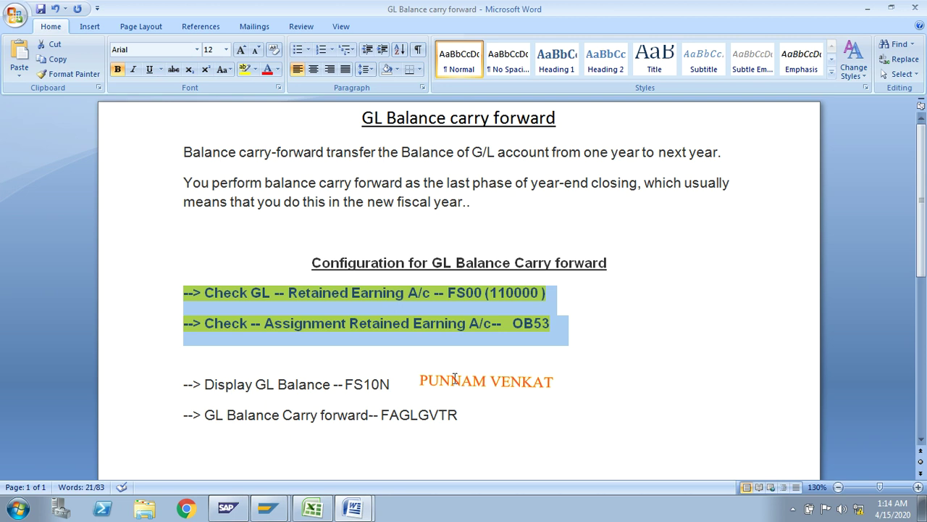
Examine the Display GL Balance (FS10N) and GL Balance Carry forward (FAGLGVTR) lines in the Word notes
{"action": "scroll", "coordinate": [455, 379], "scroll_direction": "down", "scroll_amount": 2}
{"action": "scroll", "coordinate": [290, 360], "scroll_direction": "up", "scroll_amount": 1}
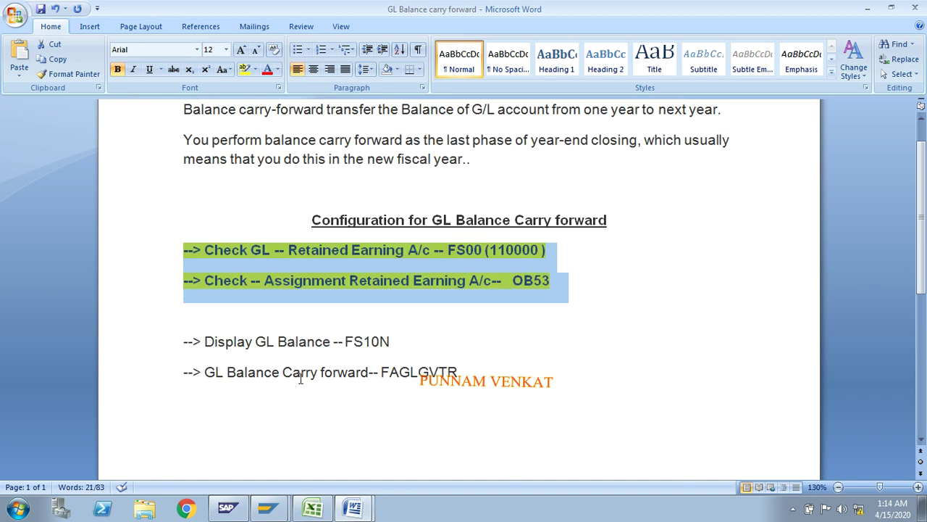
{"action": "left_click_drag", "start_coordinate": [386, 346], "coordinate": [234, 347]}
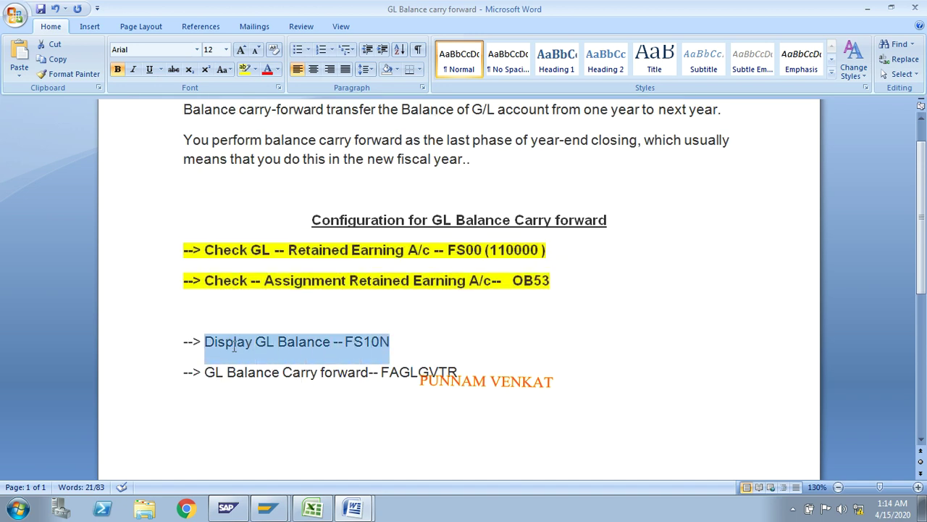
{"action": "left_click", "coordinate": [325, 422]}
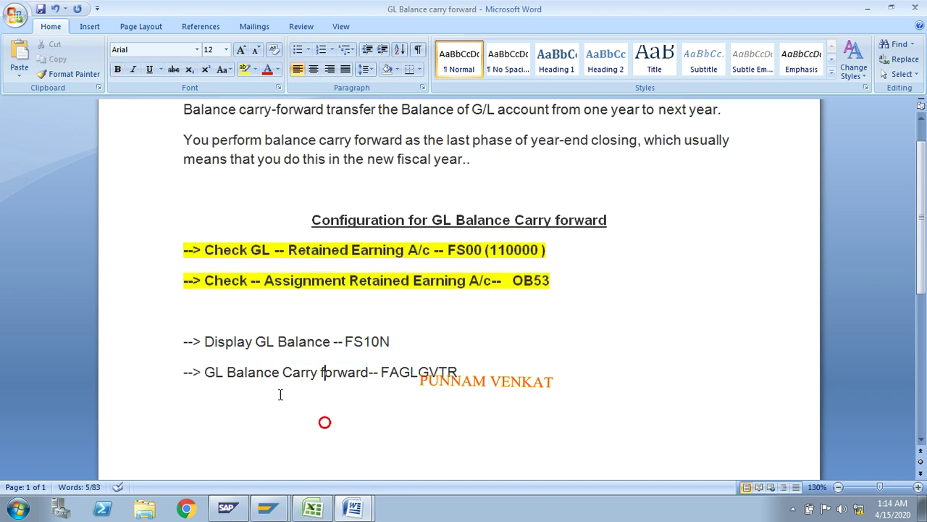
{"action": "left_click_drag", "start_coordinate": [206, 348], "coordinate": [316, 346]}
{"action": "left_click", "coordinate": [396, 340]}
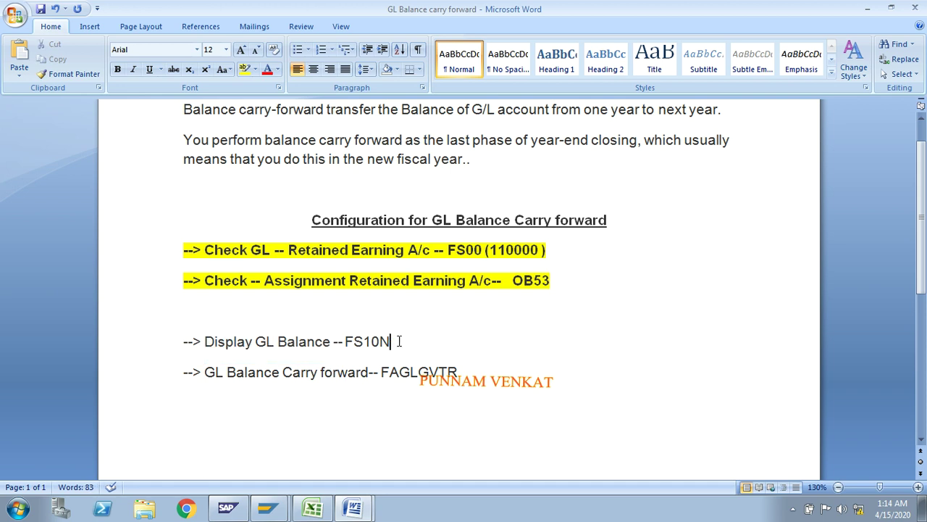
{"action": "left_click_drag", "start_coordinate": [399, 340], "coordinate": [345, 341]}
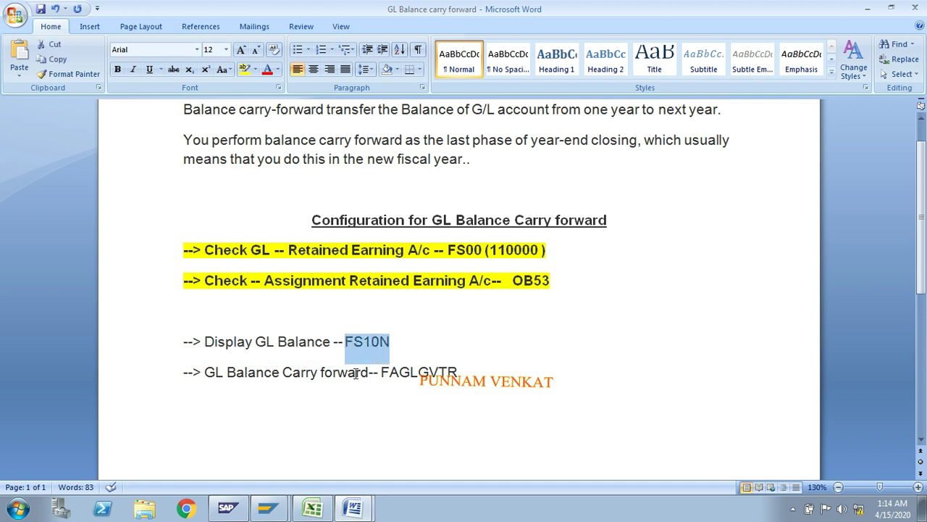
{"action": "scroll", "coordinate": [499, 420], "scroll_direction": "up", "scroll_amount": 1}
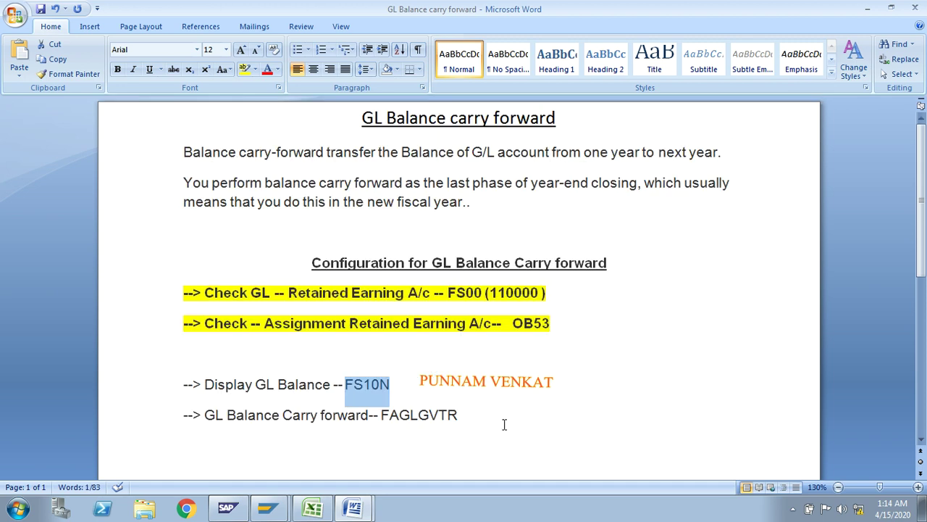
{"action": "scroll", "coordinate": [503, 426], "scroll_direction": "down", "scroll_amount": 1}
{"action": "scroll", "coordinate": [502, 427], "scroll_direction": "up", "scroll_amount": 1}
{"action": "left_click", "coordinate": [418, 453]}
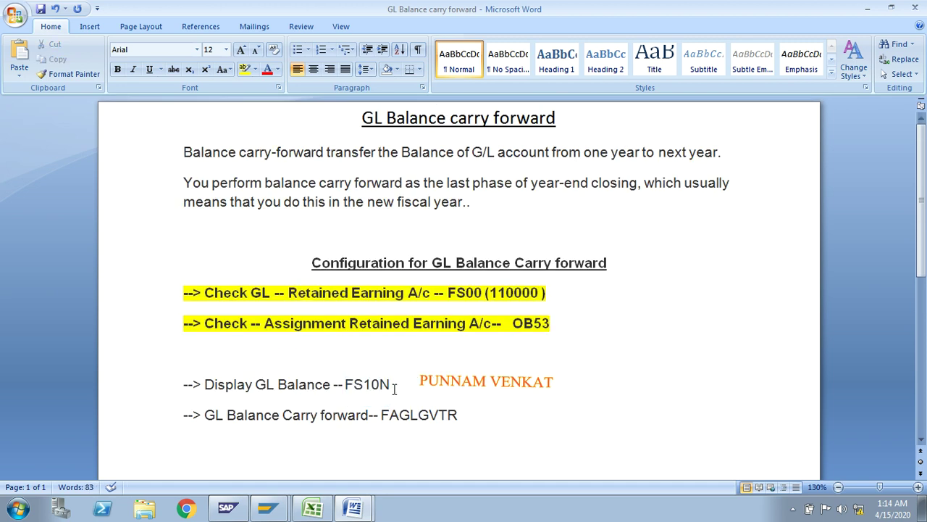
Copy the transaction code FS10N from the Word notes and return from the account assignment to SAP Easy Access
{"action": "left_click_drag", "start_coordinate": [395, 387], "coordinate": [345, 386]}
{"action": "key", "text": "ctrl+c"}
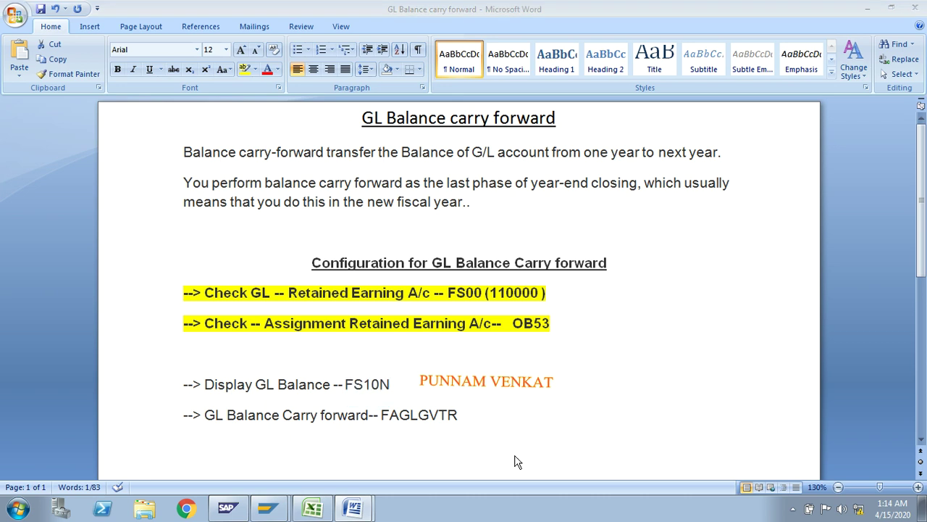
{"action": "key", "text": "alt+Tab"}
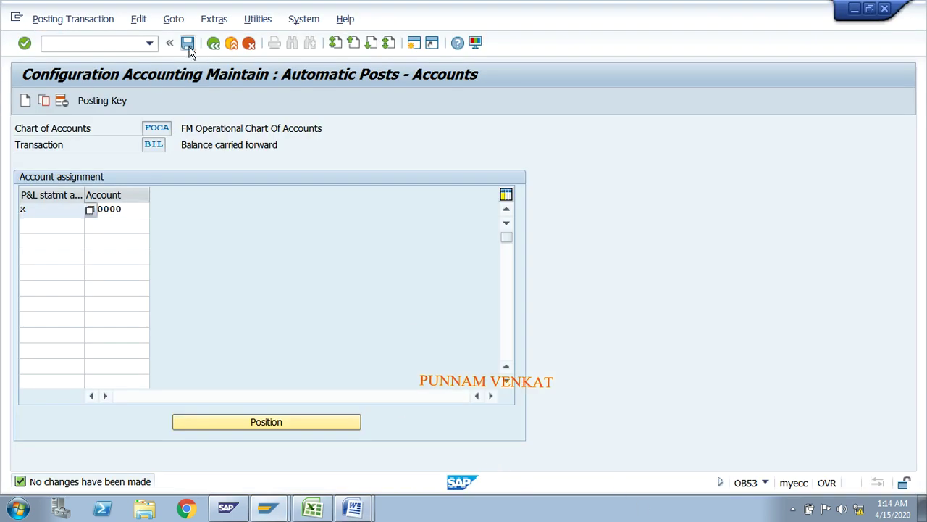
{"action": "left_click", "coordinate": [211, 44]}
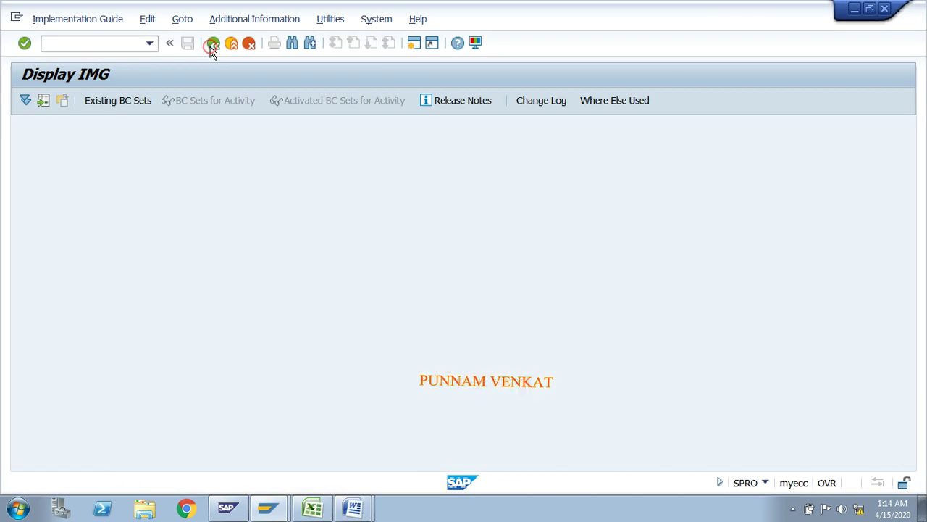
{"action": "left_click", "coordinate": [211, 43]}
{"action": "left_click", "coordinate": [212, 43]}
{"action": "left_click", "coordinate": [58, 45]}
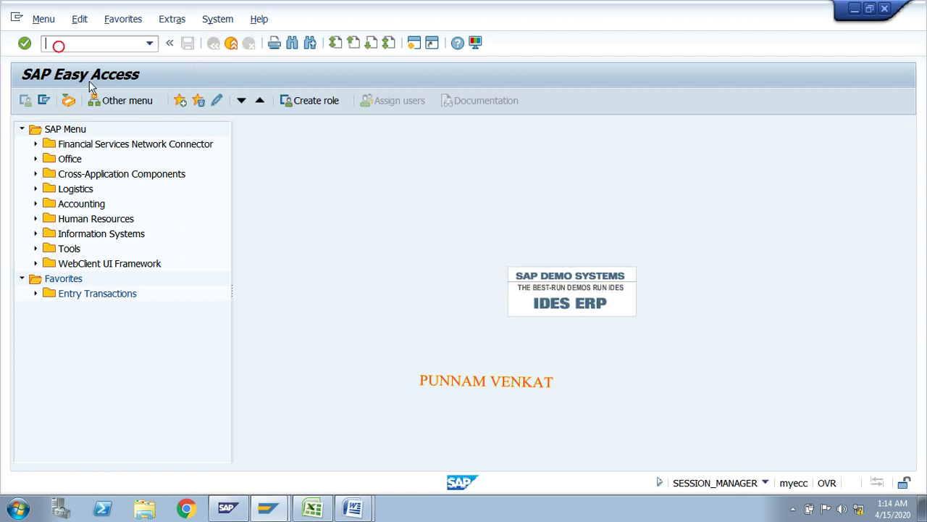
Run transaction FS10N from SAP Easy Access using the code copied from the notes
{"action": "key", "text": "alt+Tab"}
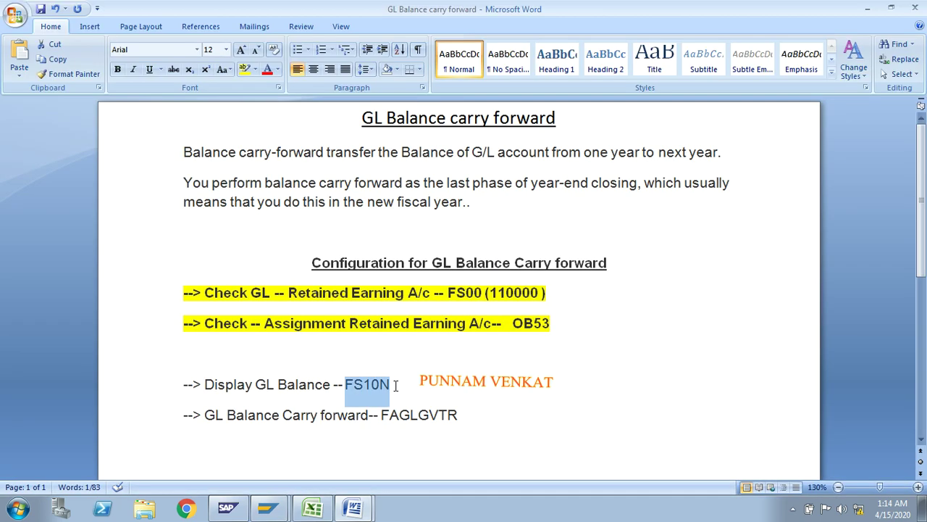
{"action": "key", "text": "alt+Tab"}
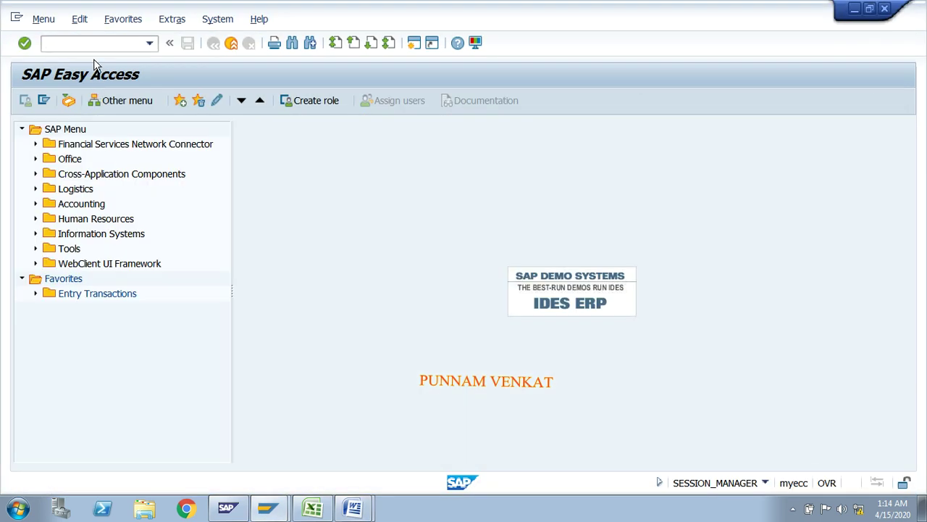
{"action": "key", "text": "ctrl+v"}
{"action": "key", "text": "Return"}
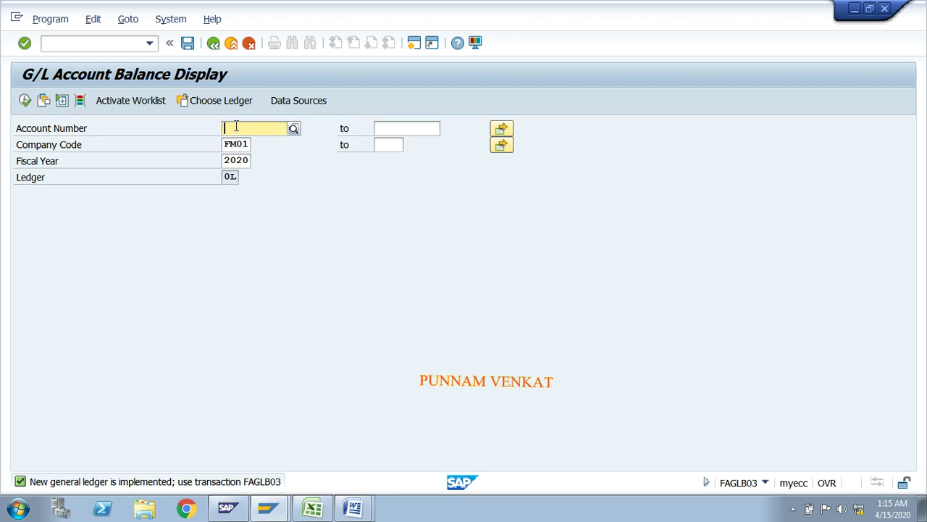
Set the account number to * and the company code to FM01 for the G/L account balance display
{"action": "type", "text": "*"}
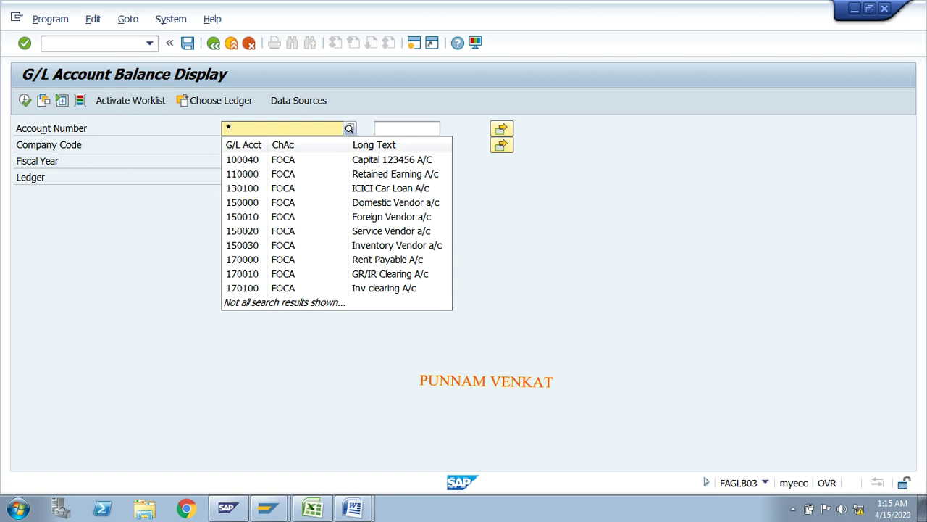
{"action": "key", "text": "Tab"}
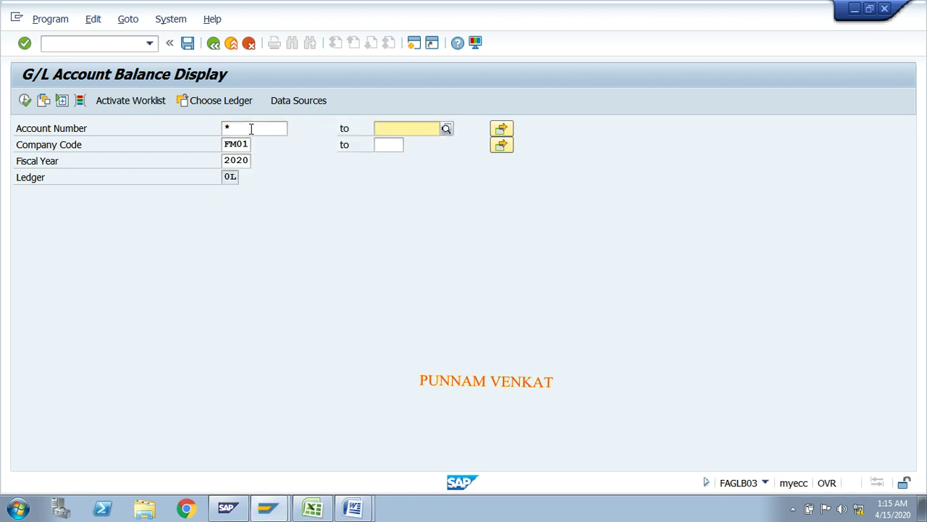
{"action": "left_click", "coordinate": [251, 129]}
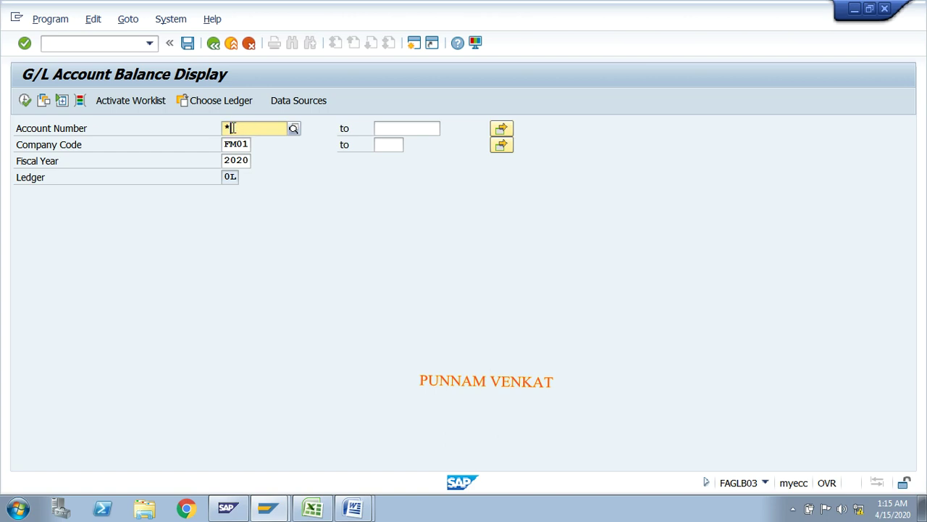
{"action": "key", "text": "Tab"}
{"action": "key", "text": "Tab"}
{"action": "key", "text": "Tab"}
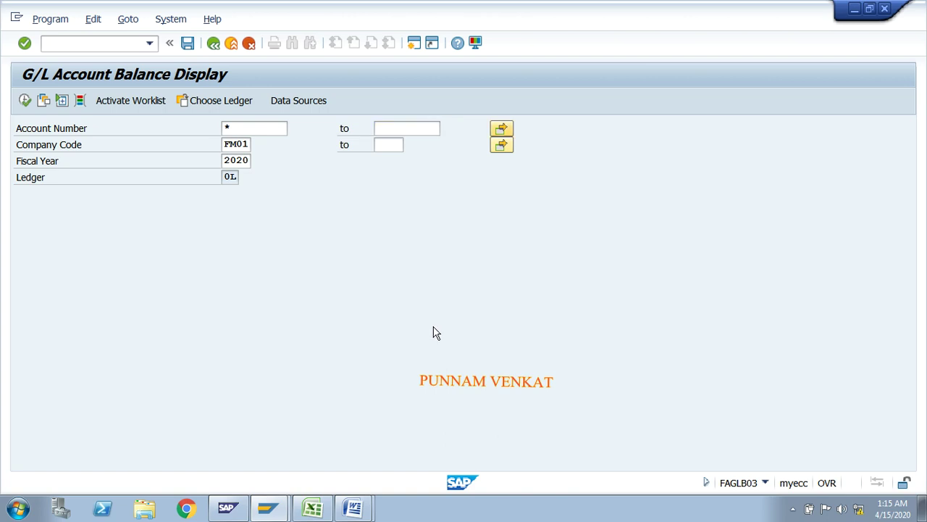
{"action": "key", "text": "BackSpace"}
{"action": "key", "text": "BackSpace"}
{"action": "key", "text": "BackSpace"}
{"action": "key", "text": "BackSpace"}
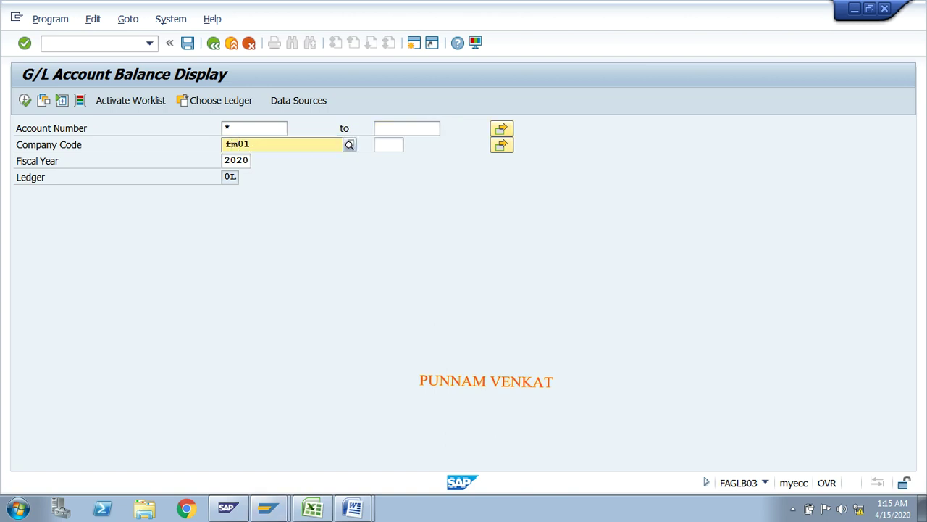
{"action": "type", "text": "FM01"}
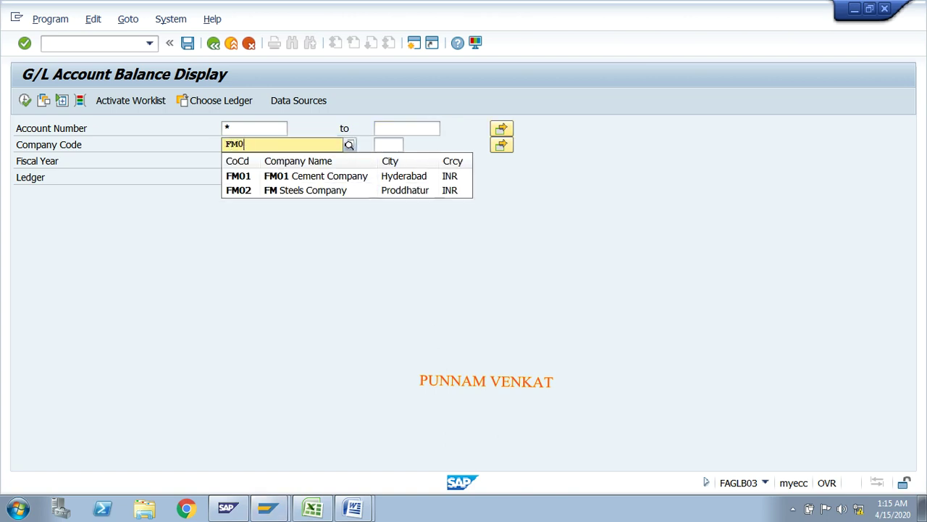
Set the fiscal year to 2019 and execute the balance display for ledger 0L
{"action": "key", "text": "Tab"}
{"action": "key", "text": "Tab"}
{"action": "key", "text": "Tab"}
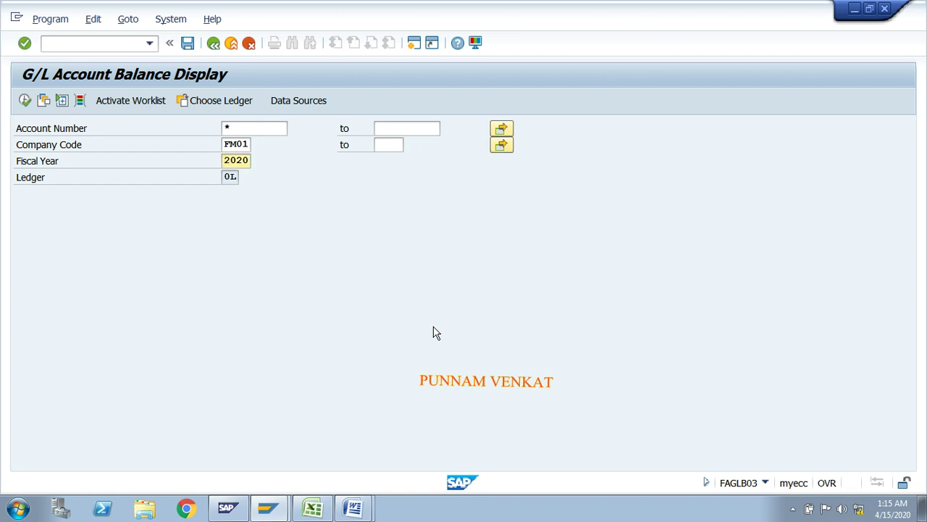
{"action": "type", "text": "019"}
{"action": "key", "text": "Return"}
{"action": "double_click", "coordinate": [229, 177]}
{"action": "left_click", "coordinate": [229, 179]}
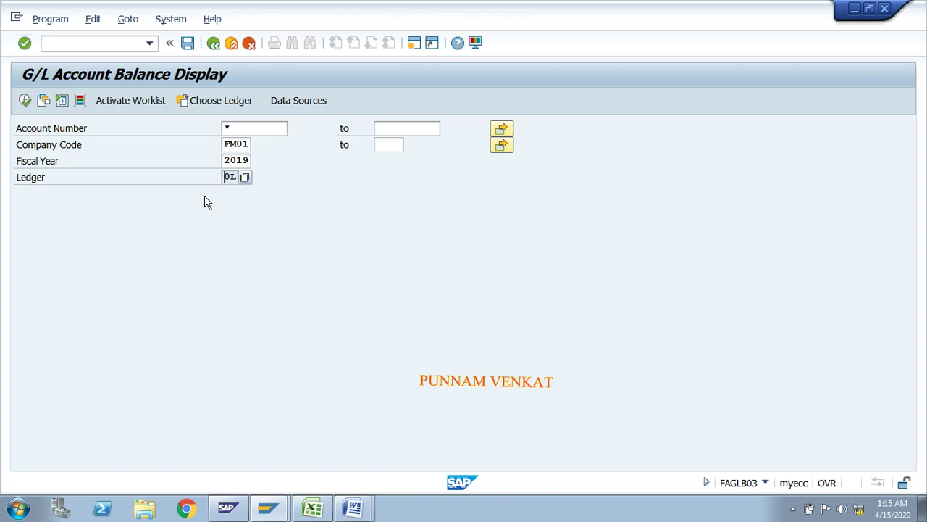
{"action": "left_click", "coordinate": [25, 102]}
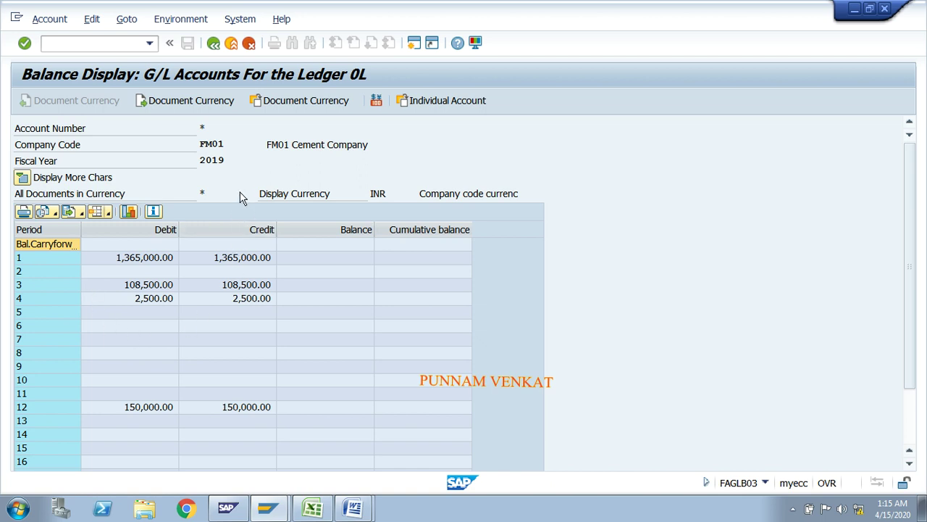
Display the line items behind the period 1 debit balance of fiscal year 2019 and return to the balances
{"action": "left_click_drag", "start_coordinate": [232, 161], "coordinate": [206, 164]}
{"action": "left_click", "coordinate": [206, 165]}
{"action": "double_click", "coordinate": [144, 260]}
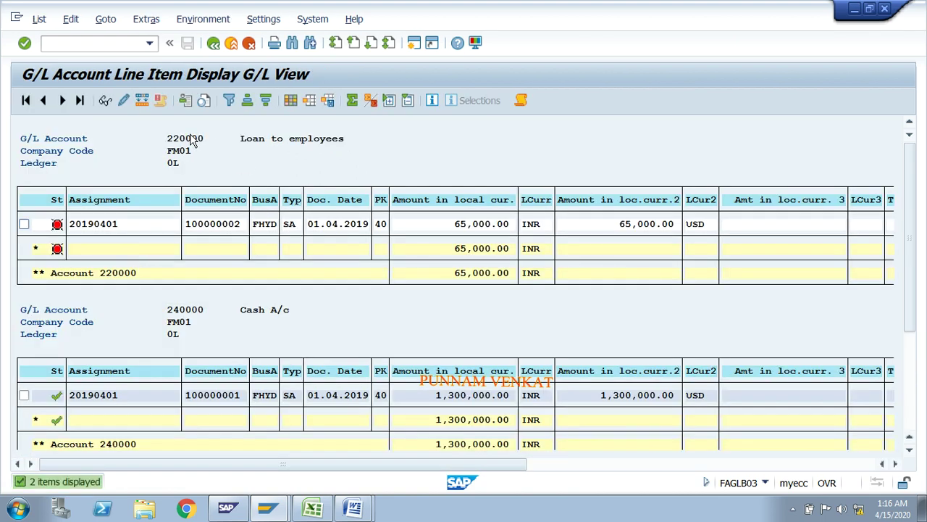
{"action": "double_click", "coordinate": [452, 248]}
{"action": "left_click", "coordinate": [211, 45]}
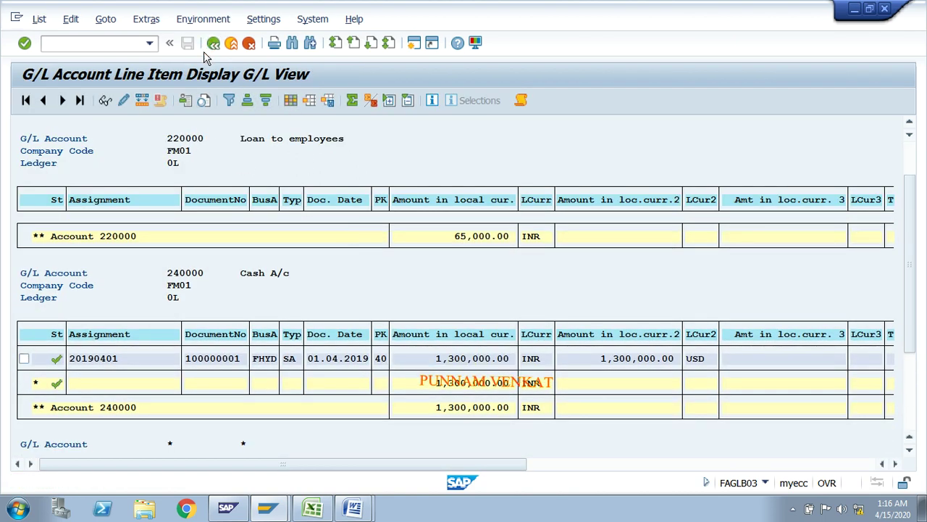
Display the line items behind the period 4 debit balance, return to the 2019 balances and switch back to the Word notes
{"action": "left_click", "coordinate": [153, 303]}
{"action": "double_click", "coordinate": [153, 299]}
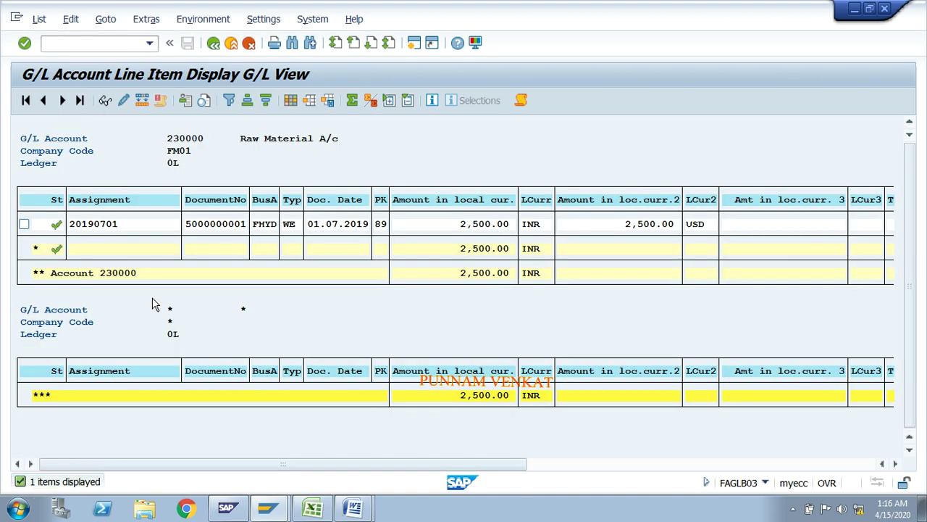
{"action": "left_click", "coordinate": [212, 44]}
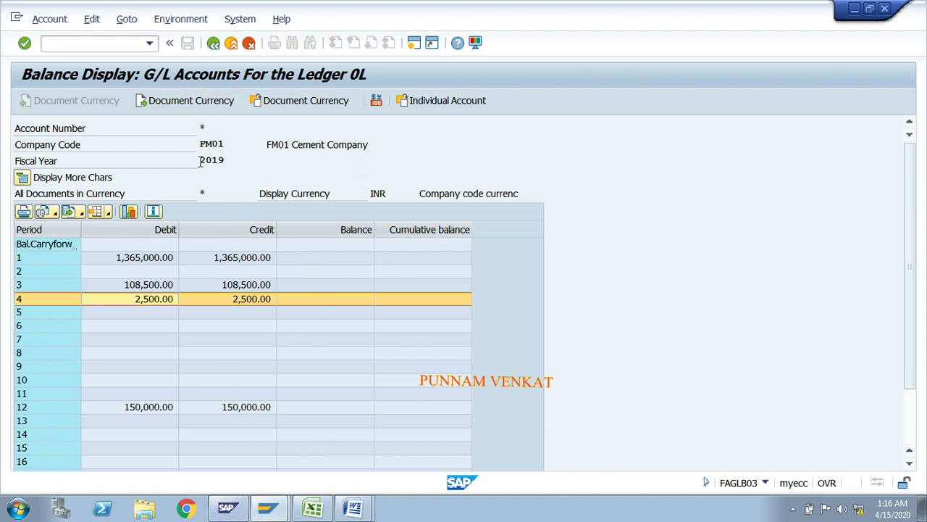
{"action": "left_click_drag", "start_coordinate": [200, 161], "coordinate": [228, 162]}
{"action": "left_click", "coordinate": [226, 164]}
{"action": "key", "text": "alt+Tab"}
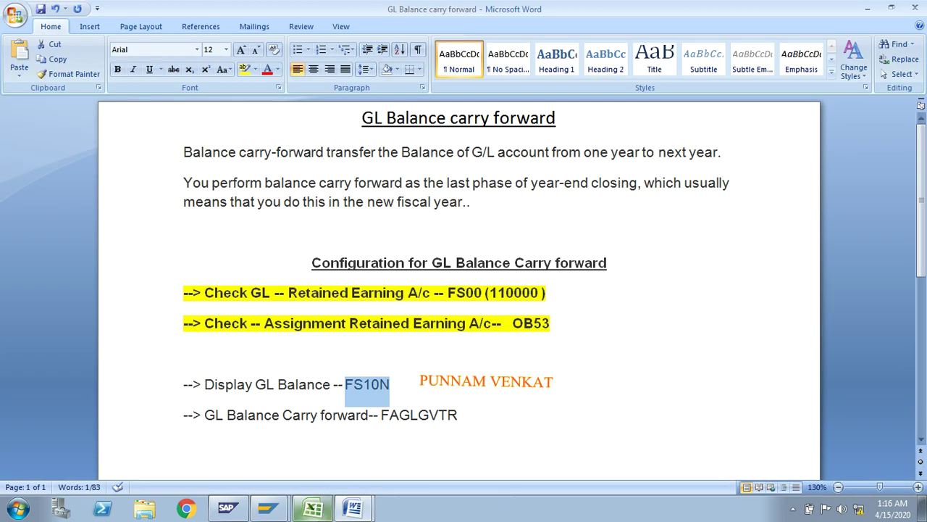
Add "2019 TO 2020" after FS10N on the Display GL Balance line and switch to SAP
{"action": "left_click", "coordinate": [444, 384]}
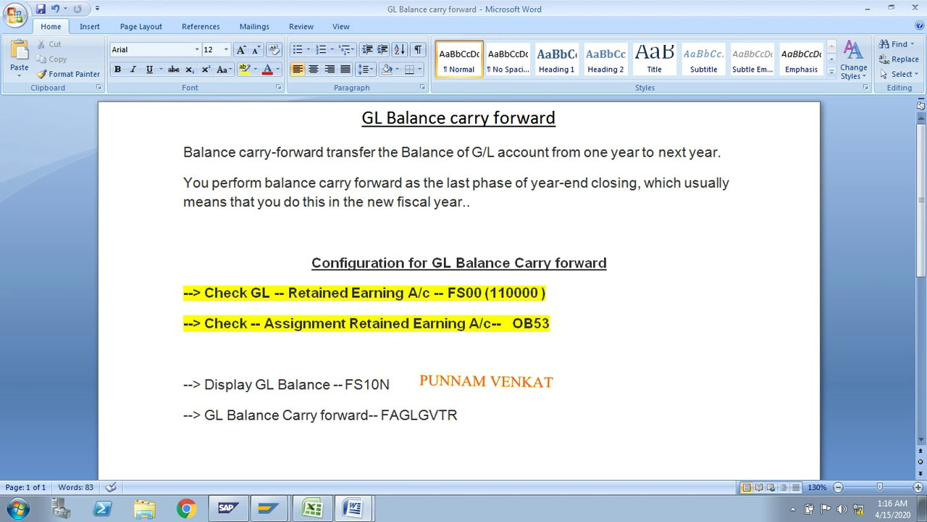
{"action": "type", "text": "2019 TO"}
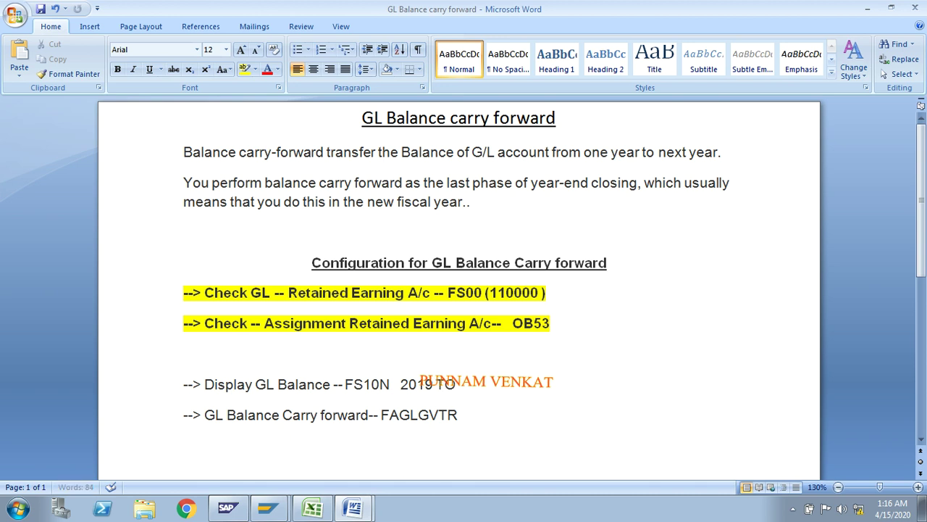
{"action": "type", "text": " 2020"}
{"action": "key", "text": "alt+Tab"}
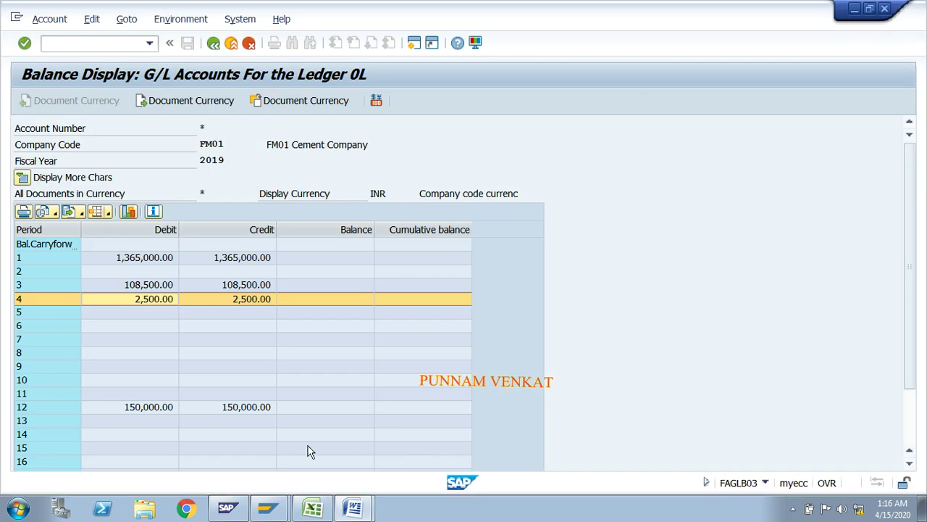
Display the line items behind the period 3 debit balance, leave the balance display and switch back to the Word notes
{"action": "double_click", "coordinate": [139, 287]}
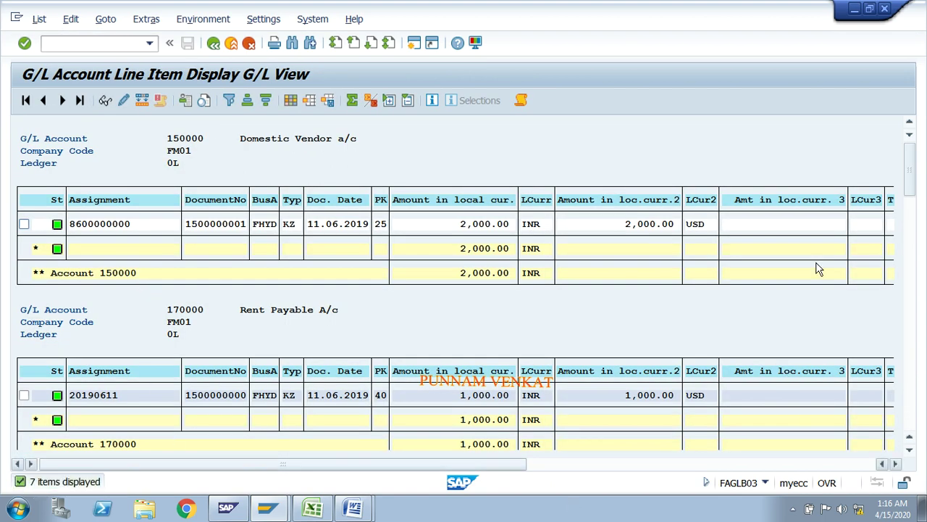
{"action": "left_click", "coordinate": [213, 43]}
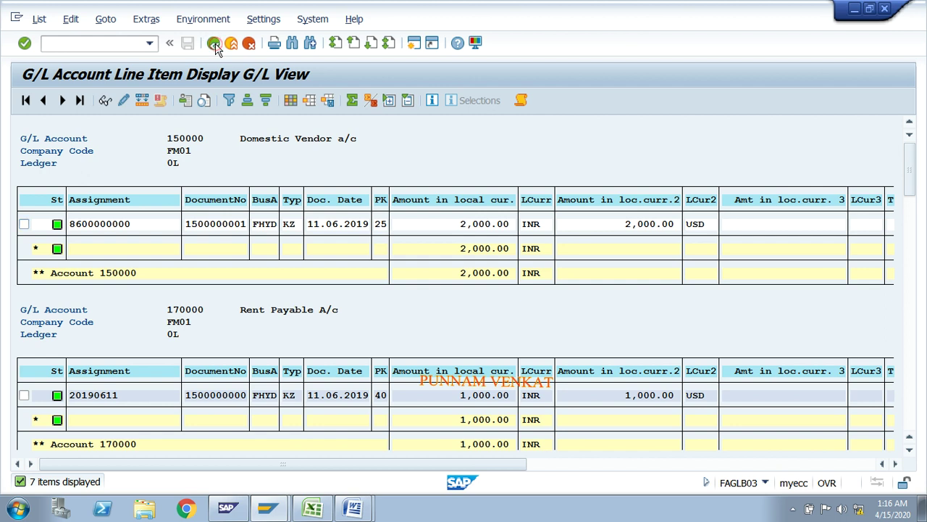
{"action": "left_click", "coordinate": [215, 45]}
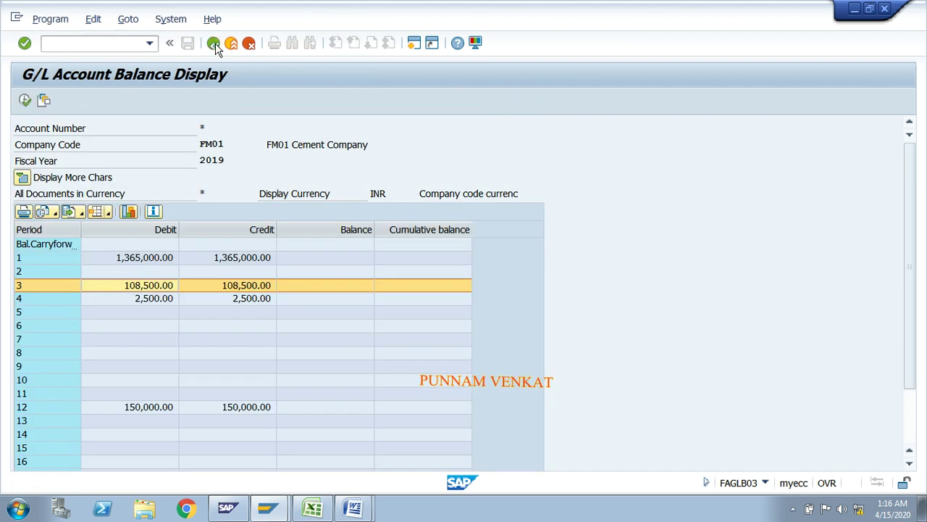
{"action": "left_click", "coordinate": [214, 45]}
{"action": "left_click", "coordinate": [215, 45]}
{"action": "key", "text": "alt+Tab"}
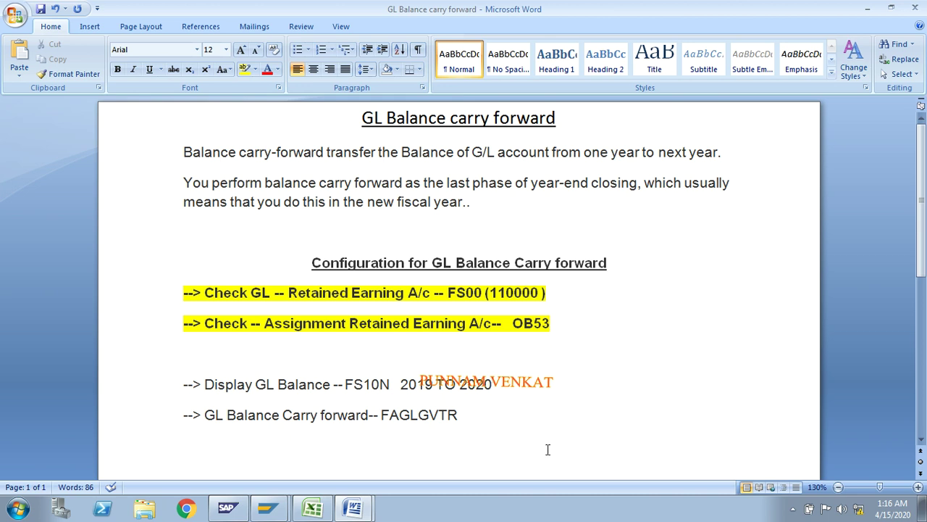
{"action": "left_click", "coordinate": [792, 509]}
{"action": "left_click", "coordinate": [793, 509]}
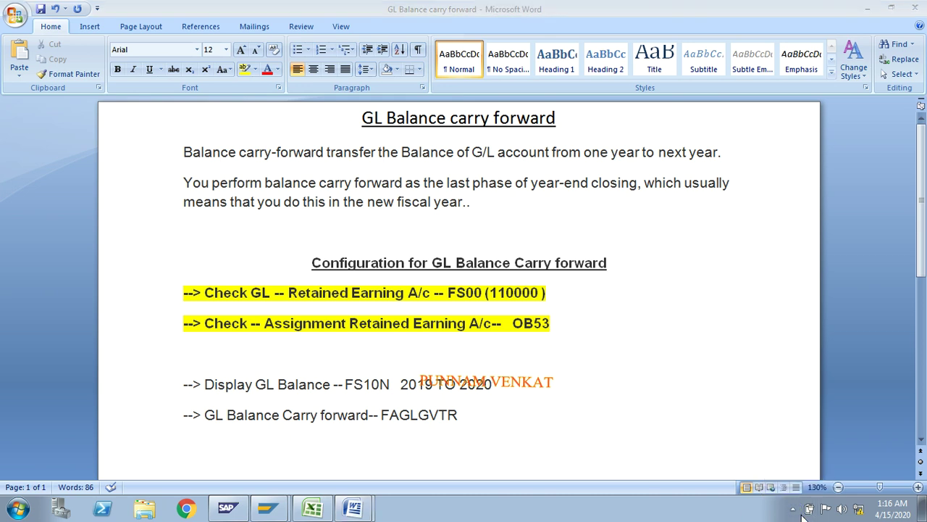
{"action": "left_click", "coordinate": [792, 509]}
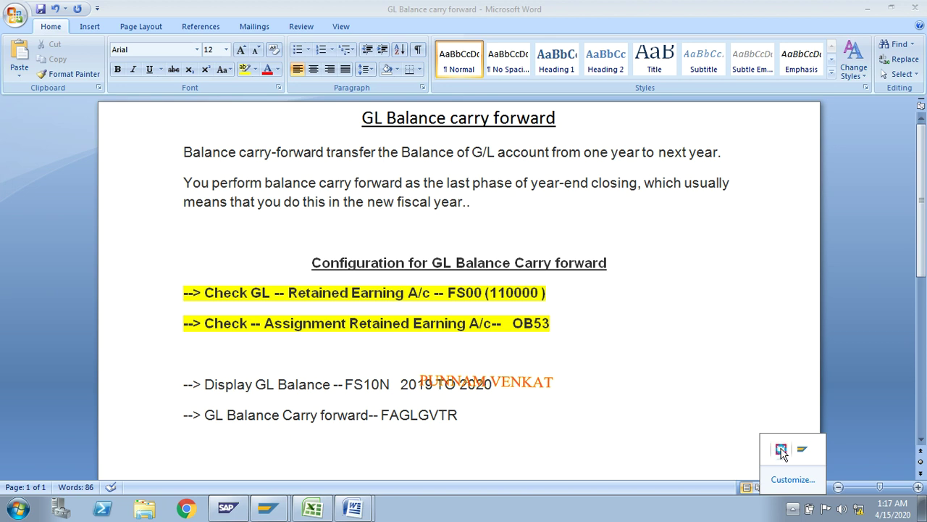
{"action": "left_click", "coordinate": [781, 451]}
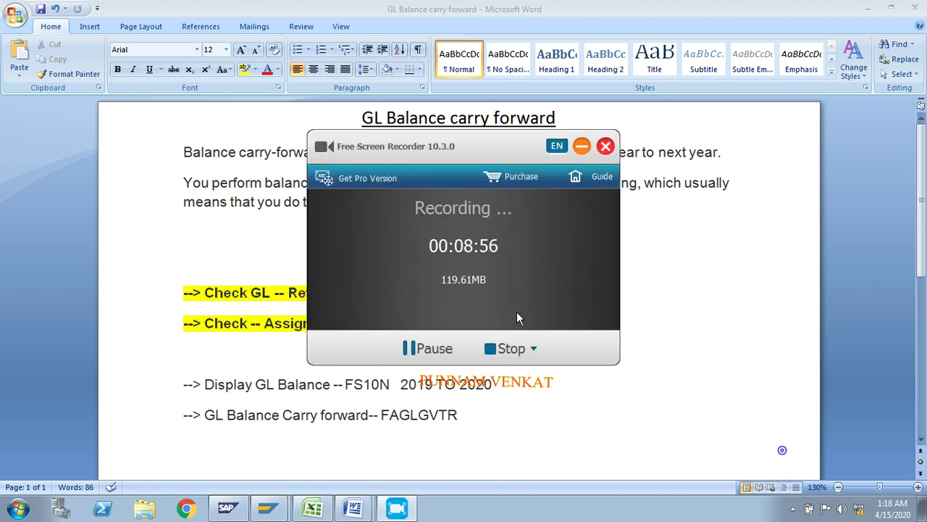
{"action": "left_click", "coordinate": [582, 146]}
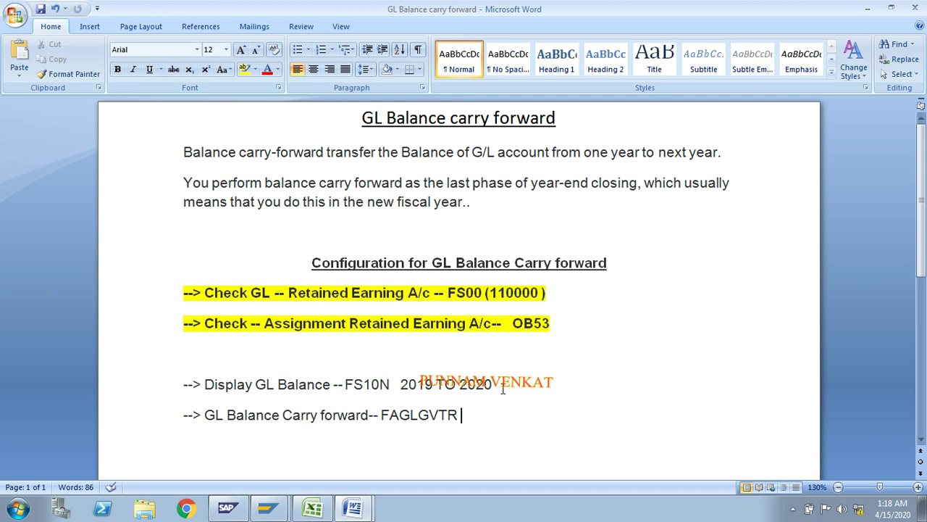
Highlight the text "Display GL Balance -- FS10N 2019 TO 2020" in yellow
{"action": "left_click_drag", "start_coordinate": [503, 389], "coordinate": [205, 384]}
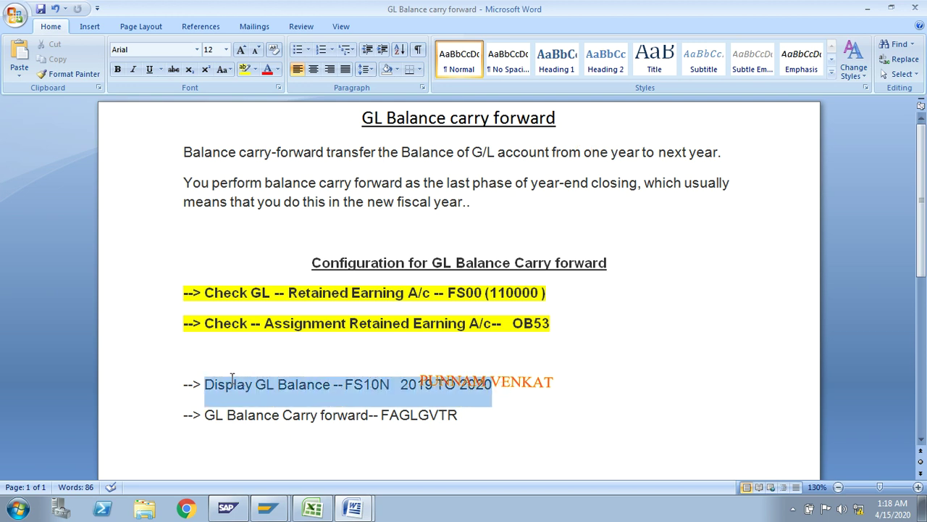
{"action": "left_click", "coordinate": [245, 74]}
{"action": "left_click", "coordinate": [445, 450]}
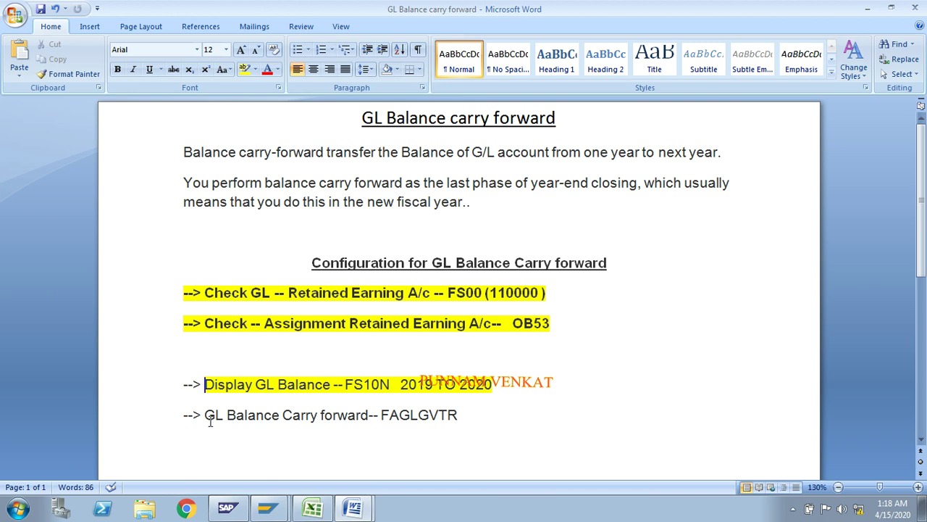
Copy the transaction code FAGLGVTR from the GL Balance Carry forward line
{"action": "left_click_drag", "start_coordinate": [206, 419], "coordinate": [459, 419]}
{"action": "left_click", "coordinate": [378, 433]}
{"action": "key", "text": "shift+Right"}
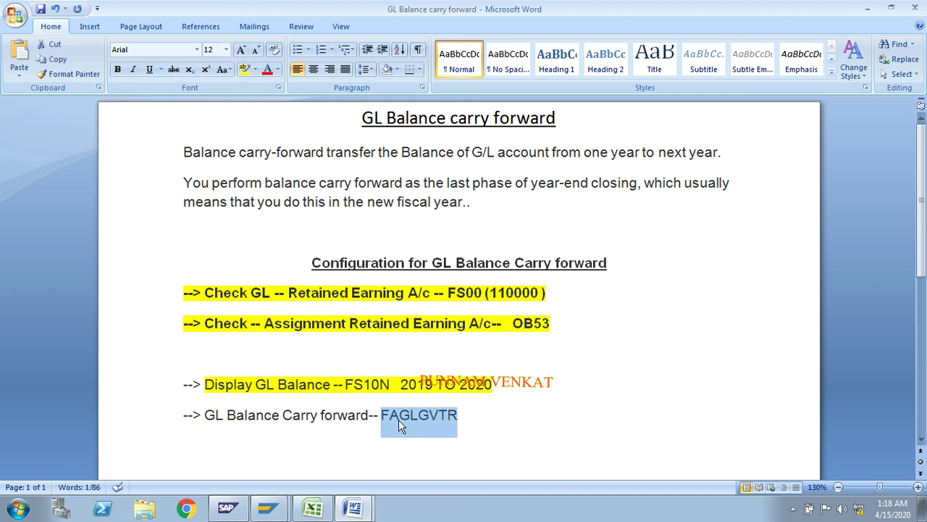
{"action": "left_click", "coordinate": [480, 423]}
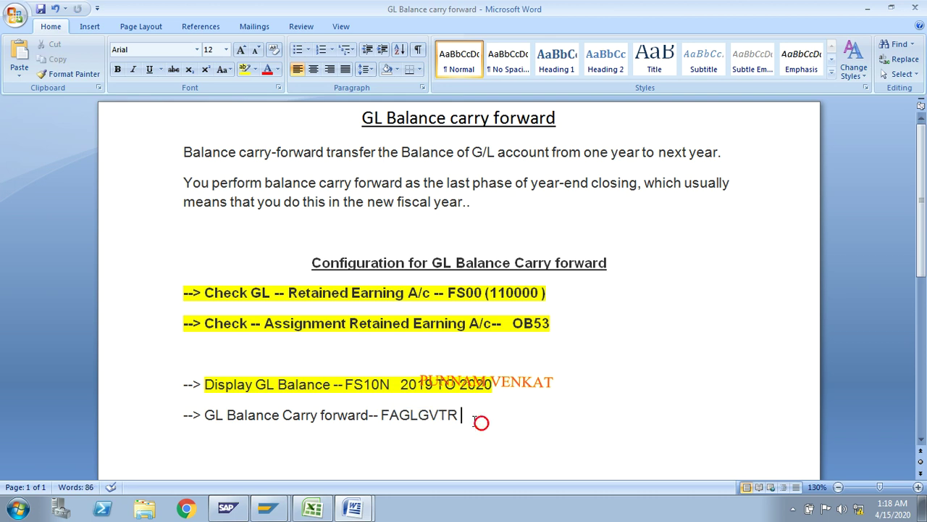
{"action": "left_click_drag", "start_coordinate": [465, 416], "coordinate": [386, 427]}
{"action": "key", "text": "ctrl+c"}
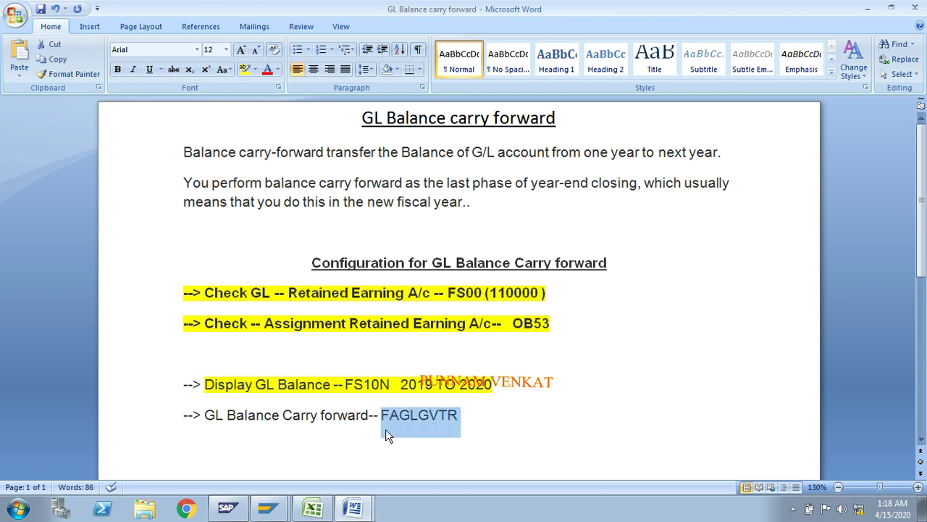
Switch to SAP and start transaction FAGLGVTR for the balance carryforward
{"action": "key", "text": "alt+Tab"}
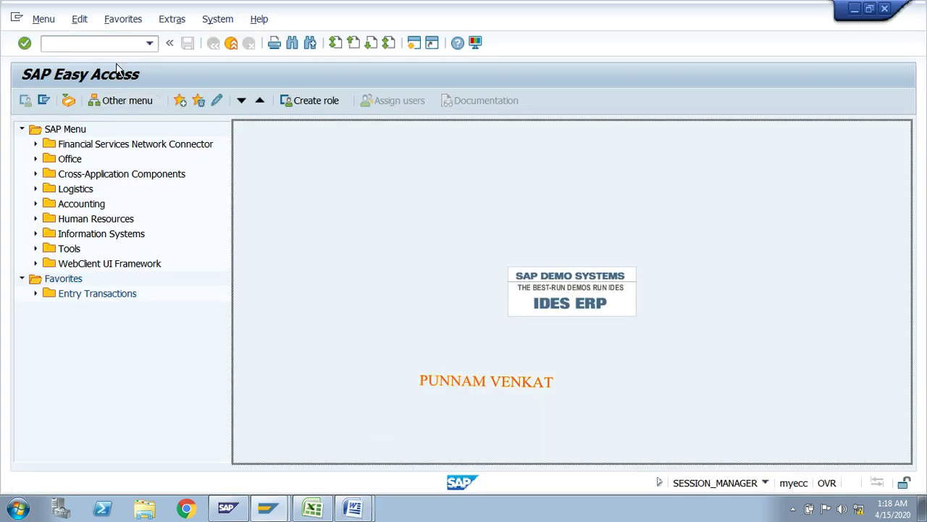
{"action": "left_click", "coordinate": [111, 45]}
{"action": "key", "text": "ctrl+v"}
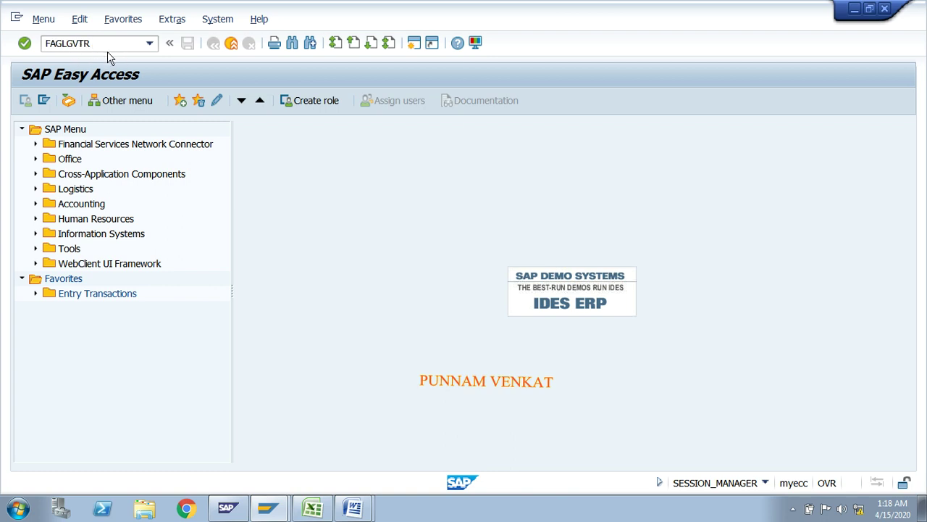
{"action": "type", "text": "R"}
{"action": "key", "text": "Return"}
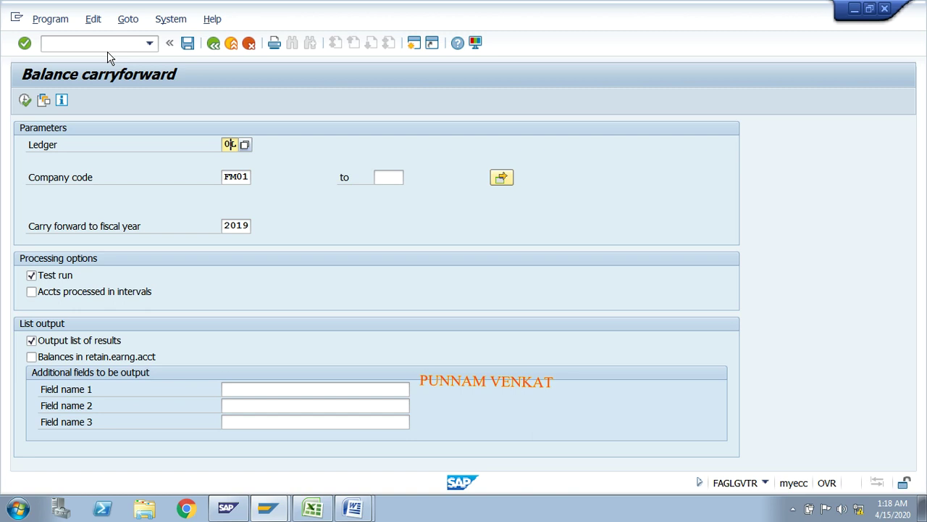
Clear the ledger and choose the leading ledger 0L from its list of possible values
{"action": "key", "text": "Delete"}
{"action": "key", "text": "Delete"}
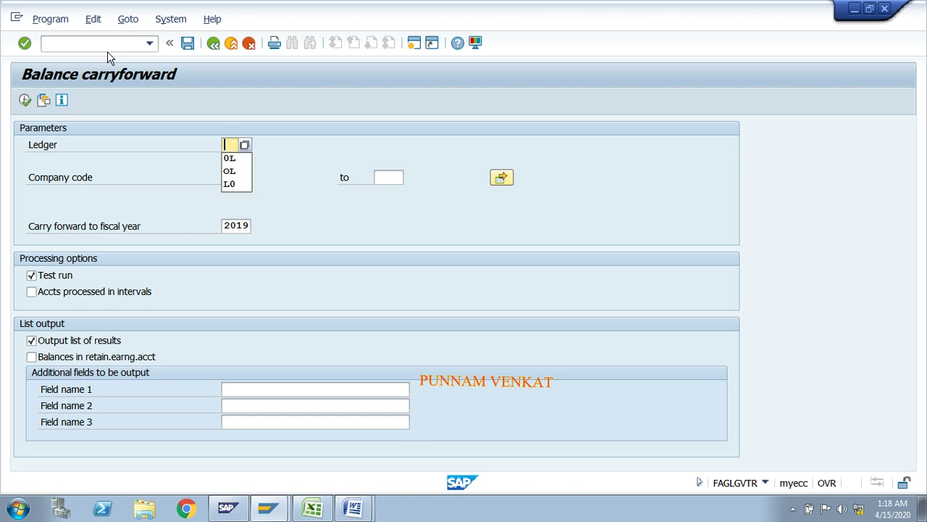
{"action": "left_click", "coordinate": [245, 144]}
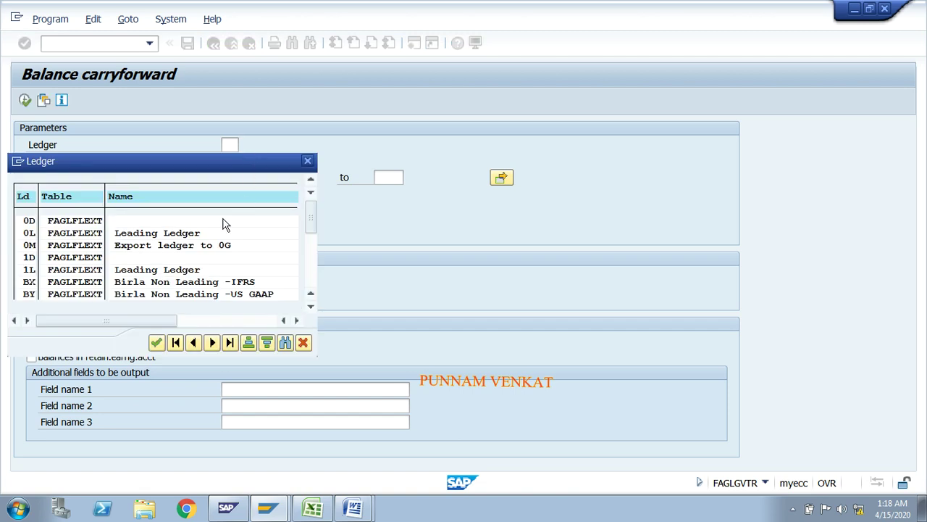
{"action": "left_click", "coordinate": [32, 233]}
{"action": "double_click", "coordinate": [172, 235]}
Set the carry-forward fiscal year to 2020 and execute the balance carryforward for company code FM01 as a test run
{"action": "key", "text": "Tab"}
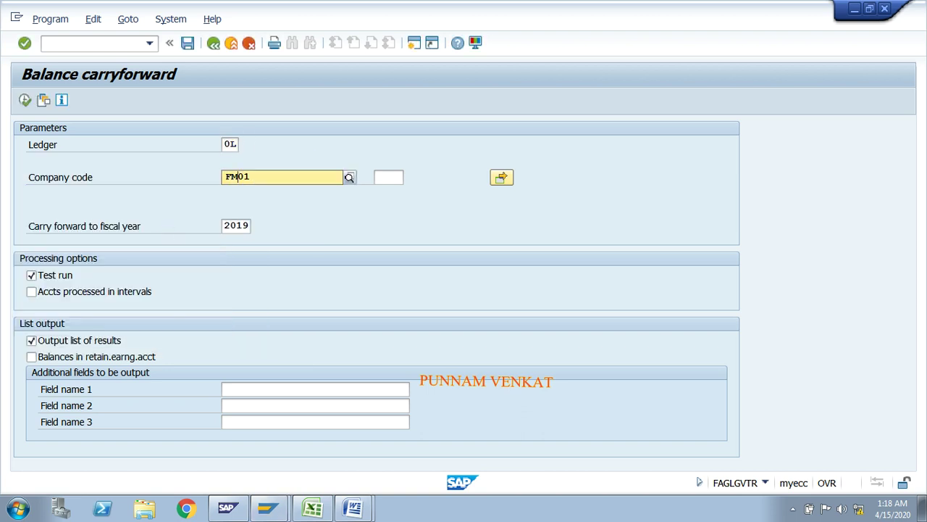
{"action": "key", "text": "Tab"}
{"action": "key", "text": "Tab"}
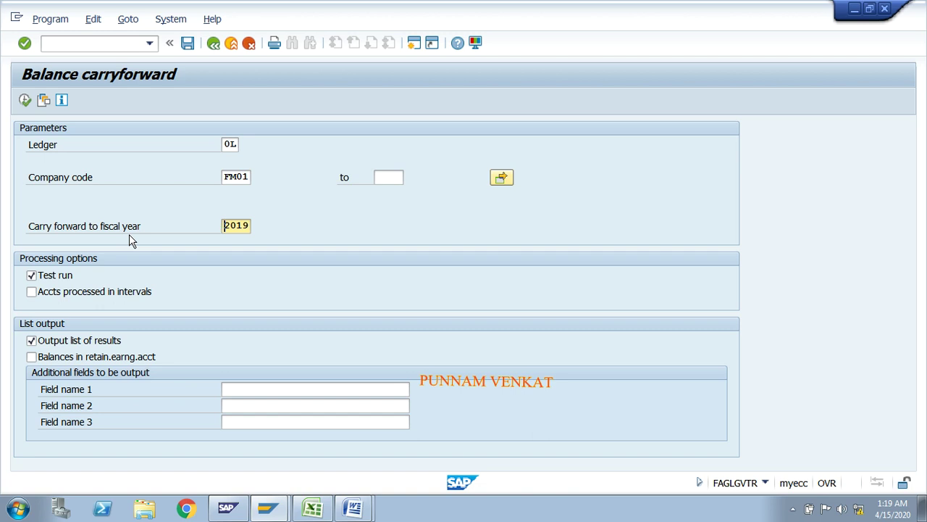
{"action": "type", "text": "2020"}
{"action": "left_click", "coordinate": [32, 275]}
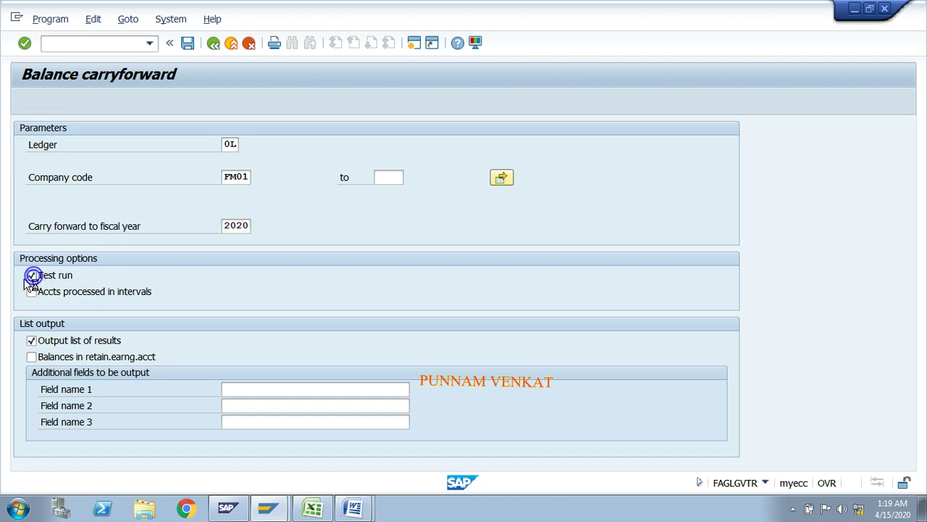
{"action": "key", "text": "F8"}
{"action": "left_click", "coordinate": [440, 341]}
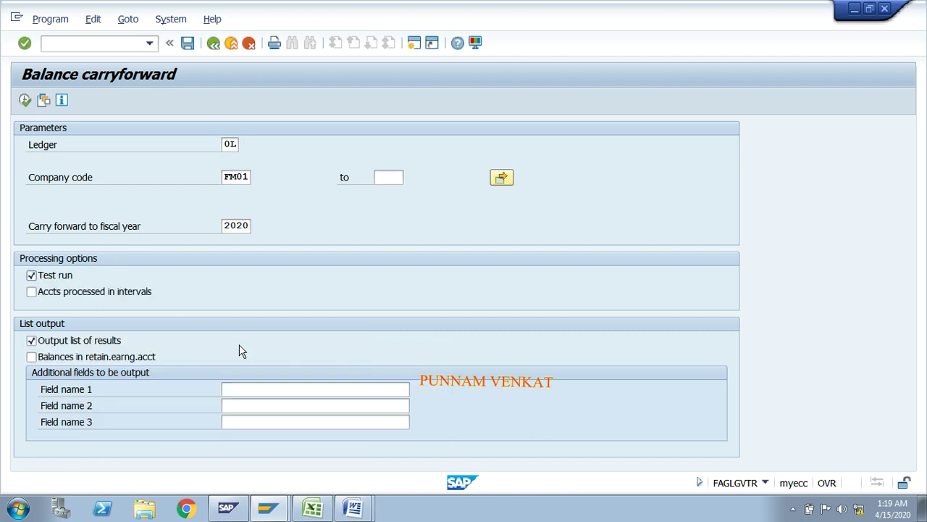
{"action": "left_click", "coordinate": [26, 101]}
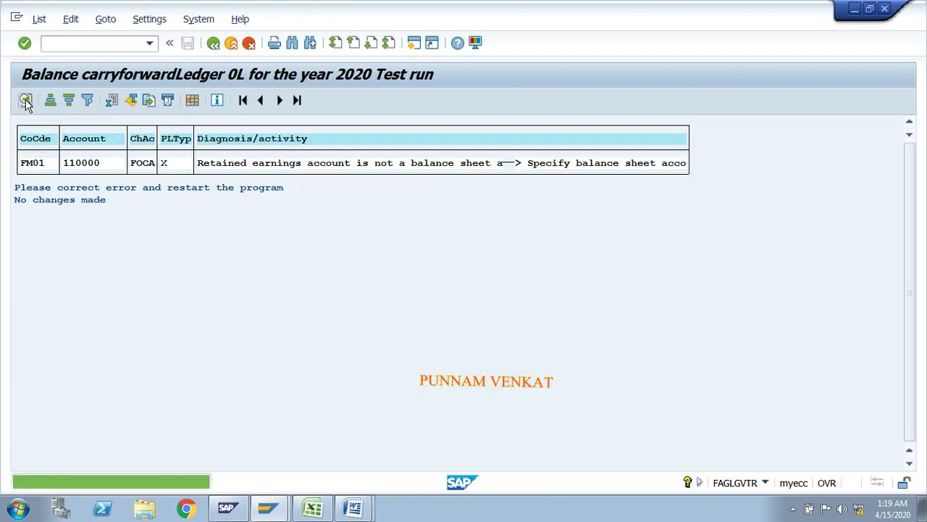
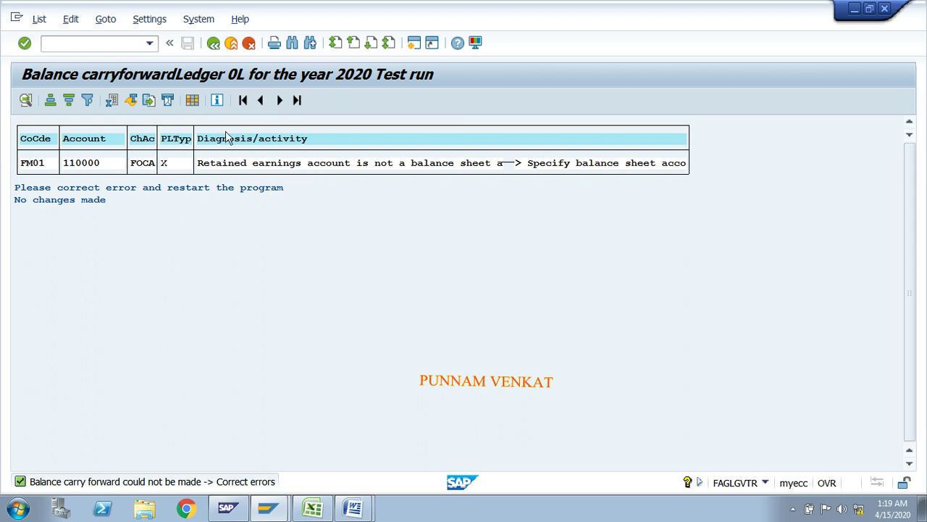
Return to the parameters, turn off Test run and execute the 2020 balance carryforward as an update run
{"action": "left_click", "coordinate": [213, 44]}
{"action": "left_click", "coordinate": [37, 276]}
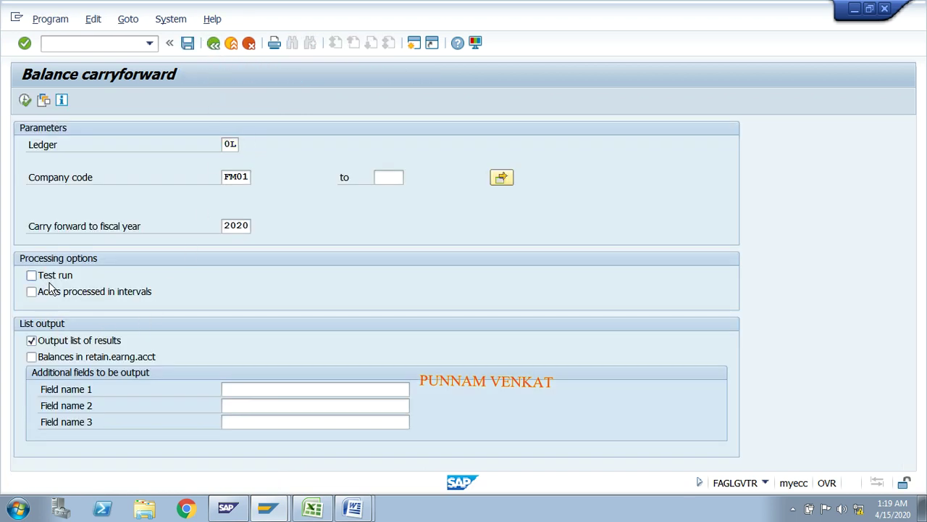
{"action": "left_click", "coordinate": [25, 101]}
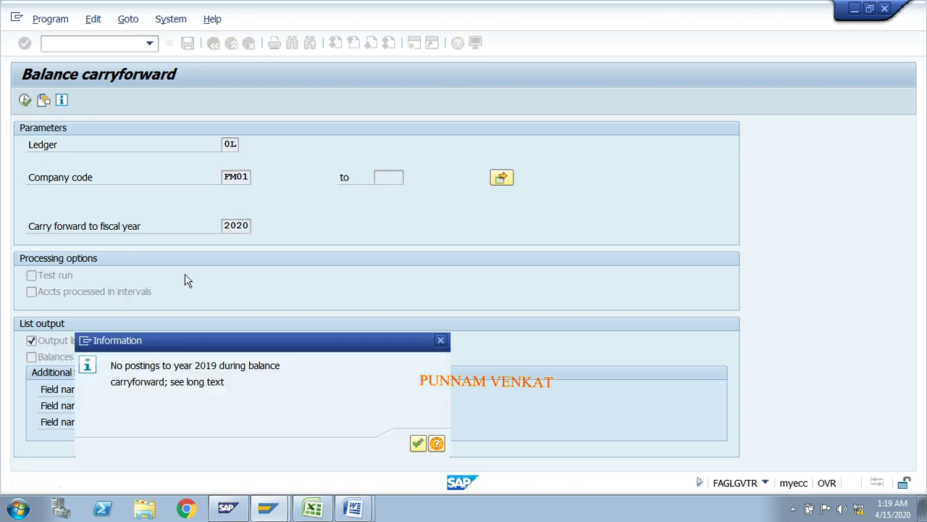
{"action": "key", "text": "Return"}
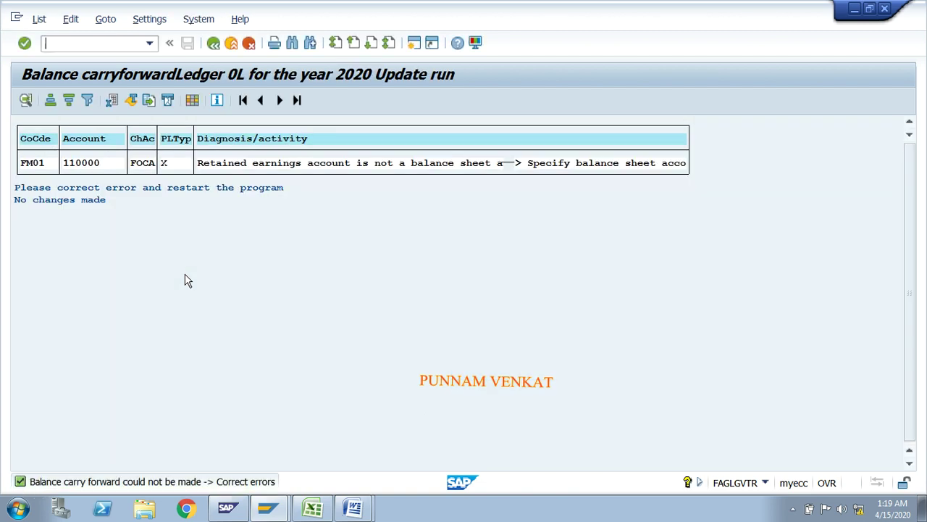
Examine the diagnosis row in the update run list, then return to the parameters and turn Test run back on
{"action": "left_click", "coordinate": [39, 164]}
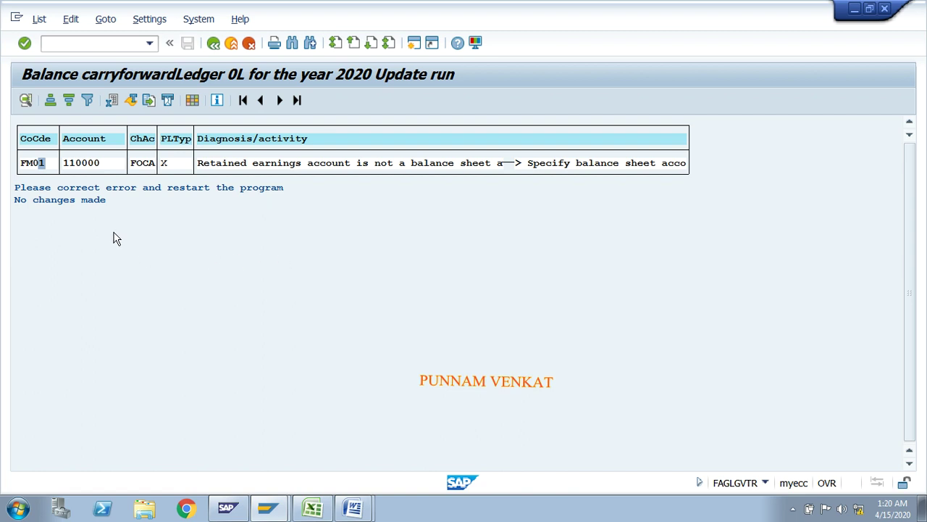
{"action": "left_click_drag", "start_coordinate": [203, 168], "coordinate": [693, 185]}
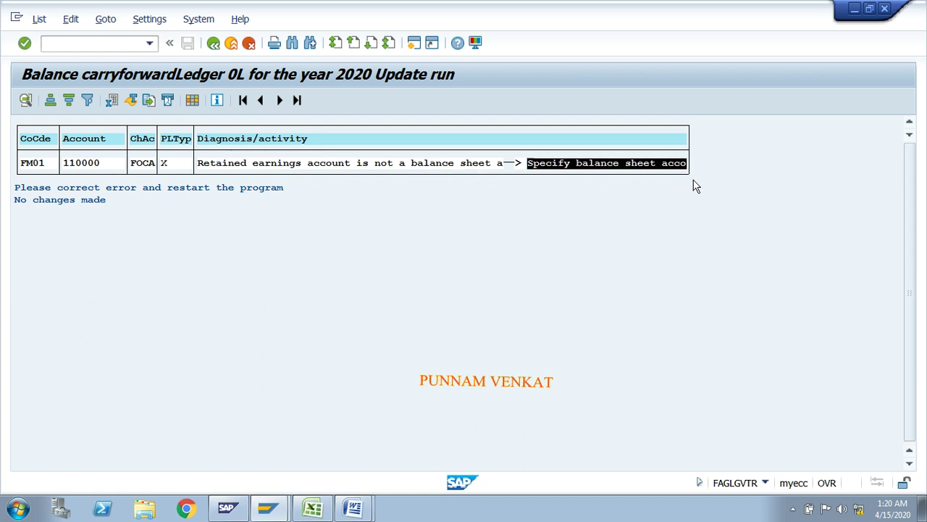
{"action": "key", "text": "ctrl+c"}
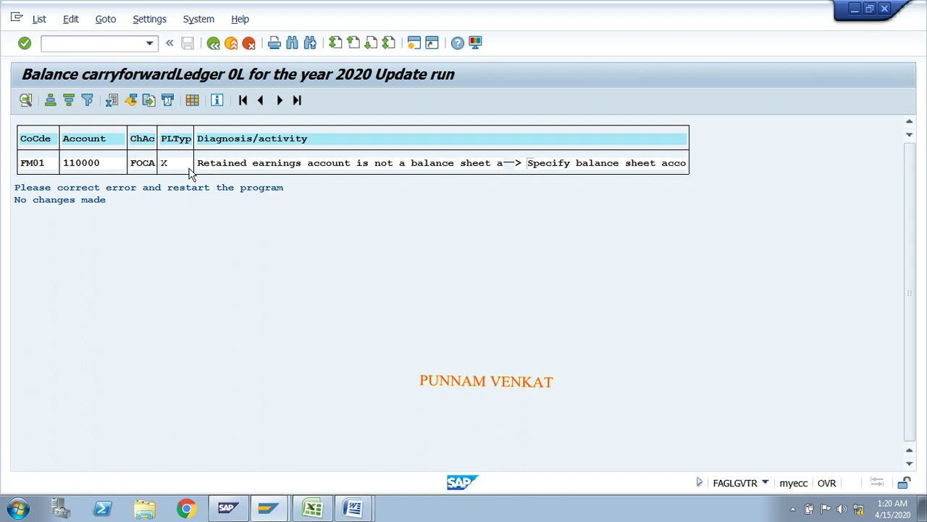
{"action": "left_click", "coordinate": [214, 44]}
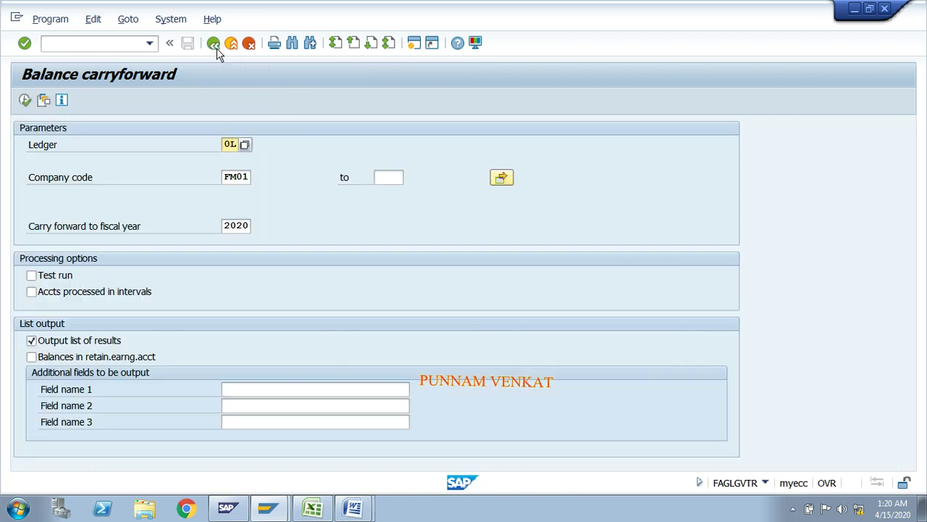
{"action": "left_click", "coordinate": [54, 273]}
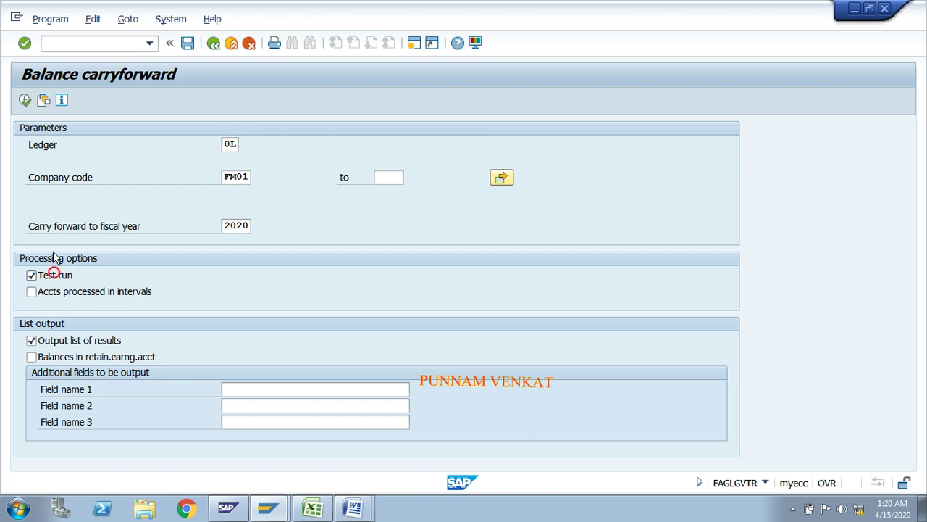
Execute the 2020 balance carryforward as a test run and copy the account number from the diagnosis row
{"action": "left_click", "coordinate": [26, 100]}
{"action": "key", "text": "Return"}
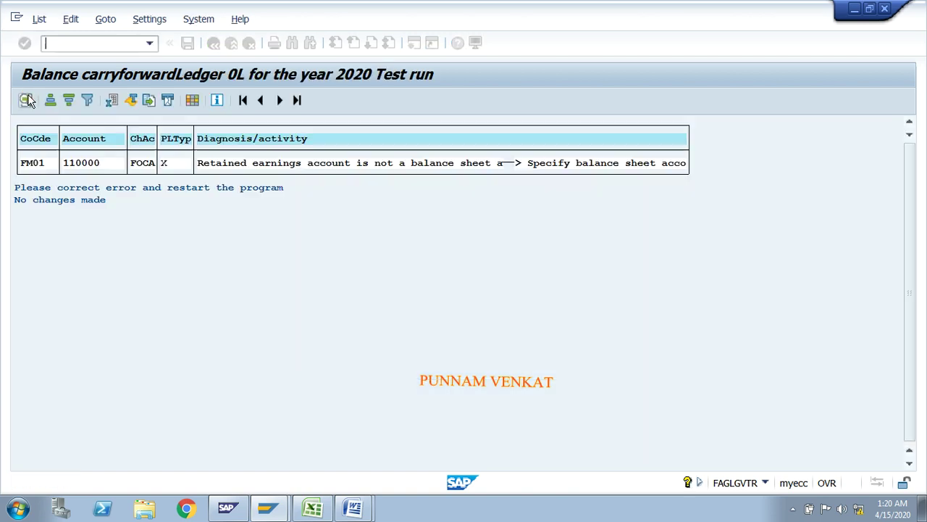
{"action": "left_click_drag", "start_coordinate": [197, 163], "coordinate": [263, 166]}
{"action": "left_click_drag", "start_coordinate": [107, 168], "coordinate": [69, 170]}
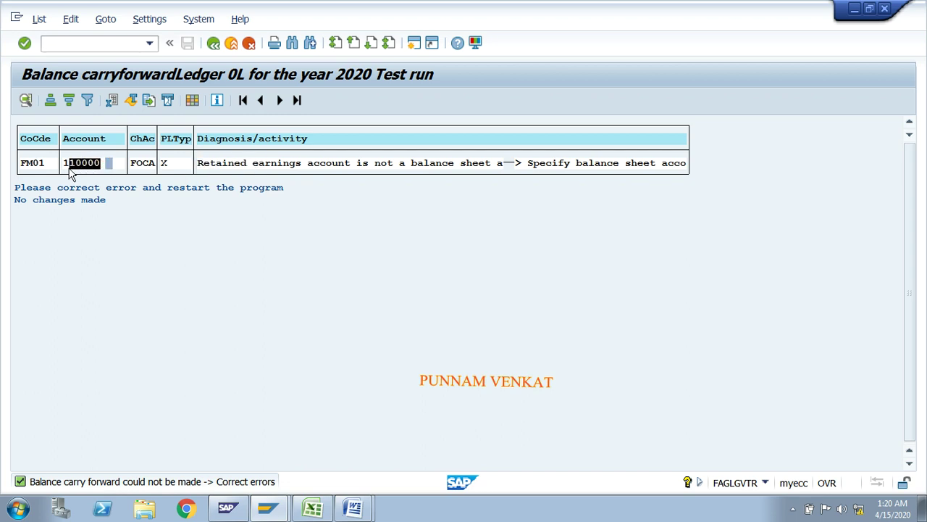
{"action": "key", "text": "ctrl+c"}
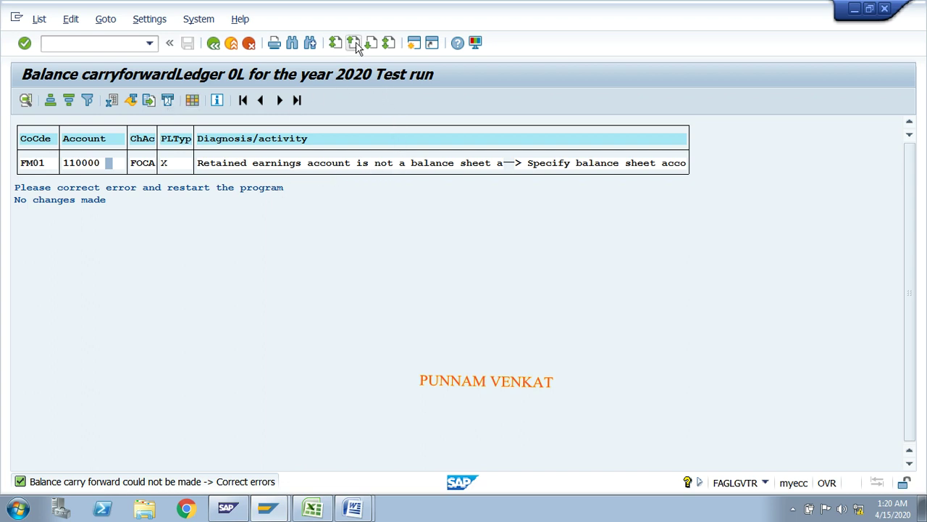
Open transaction FS00 in a new session and display the Retained Earning A/c master record for company code FM01
{"action": "left_click", "coordinate": [411, 45]}
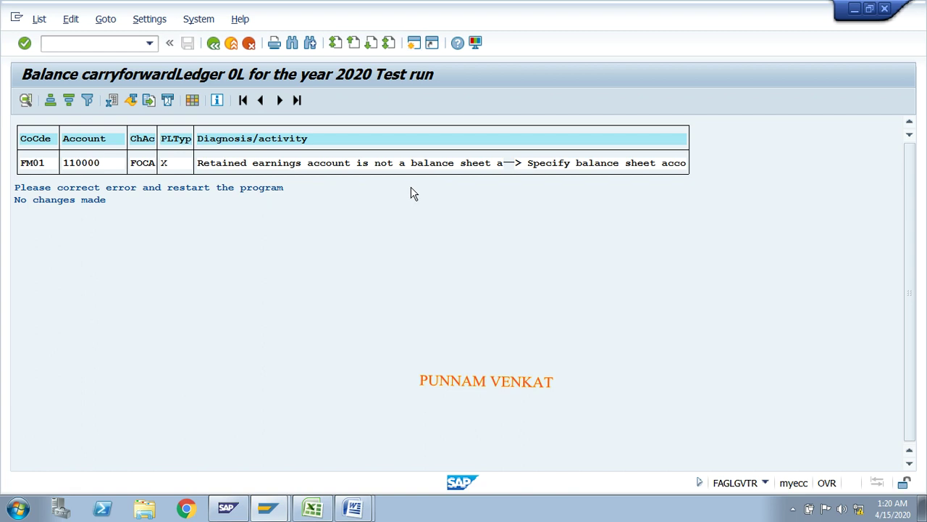
{"action": "type", "text": "FS00"}
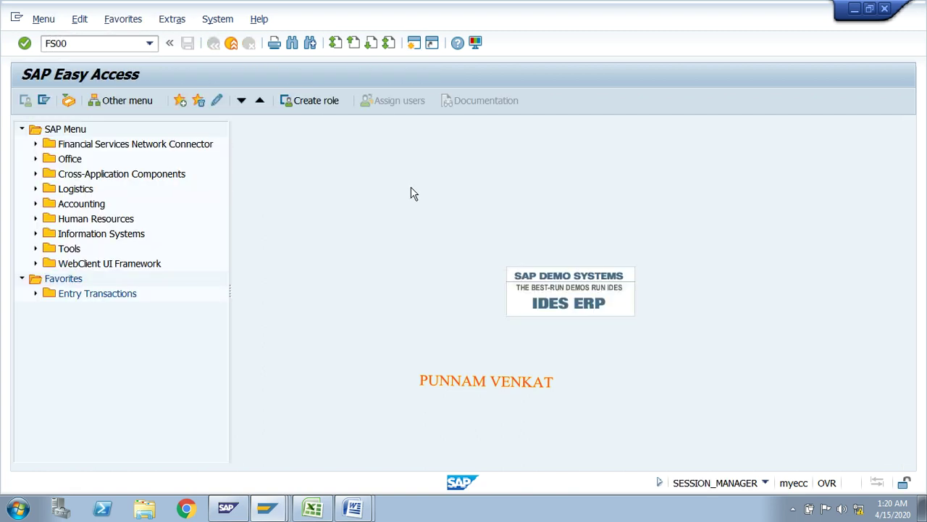
{"action": "key", "text": "Return"}
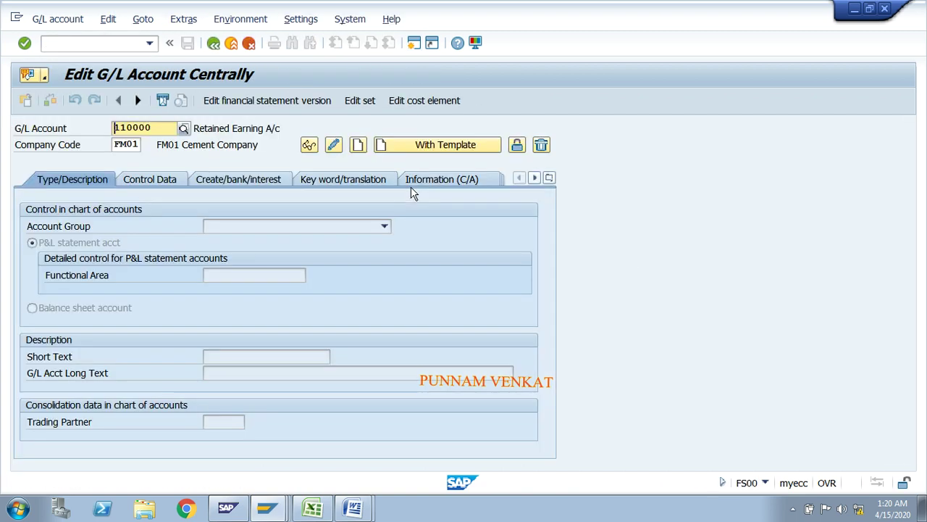
{"action": "left_click", "coordinate": [135, 139]}
{"action": "left_click", "coordinate": [312, 146]}
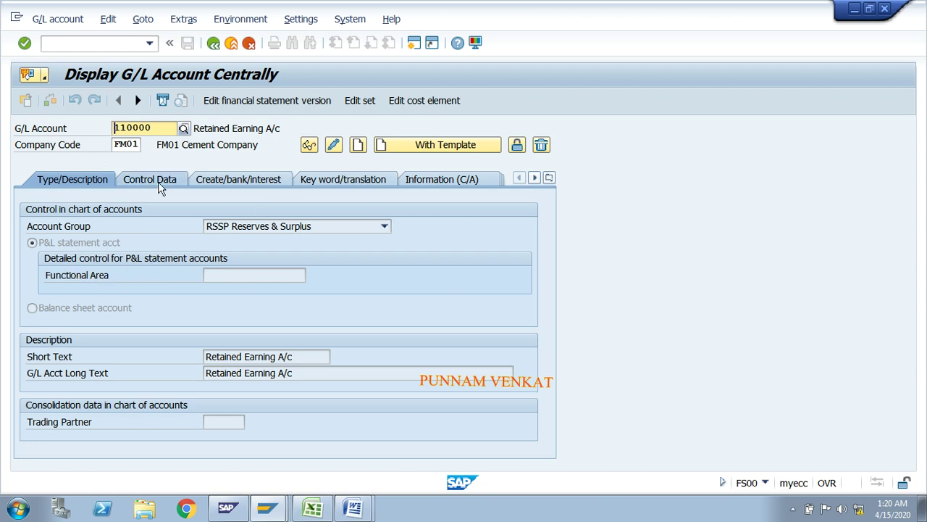
Change the Retained Earning A/c from P&L statement account to Balance sheet account, save it and leave FS00
{"action": "left_click", "coordinate": [334, 146]}
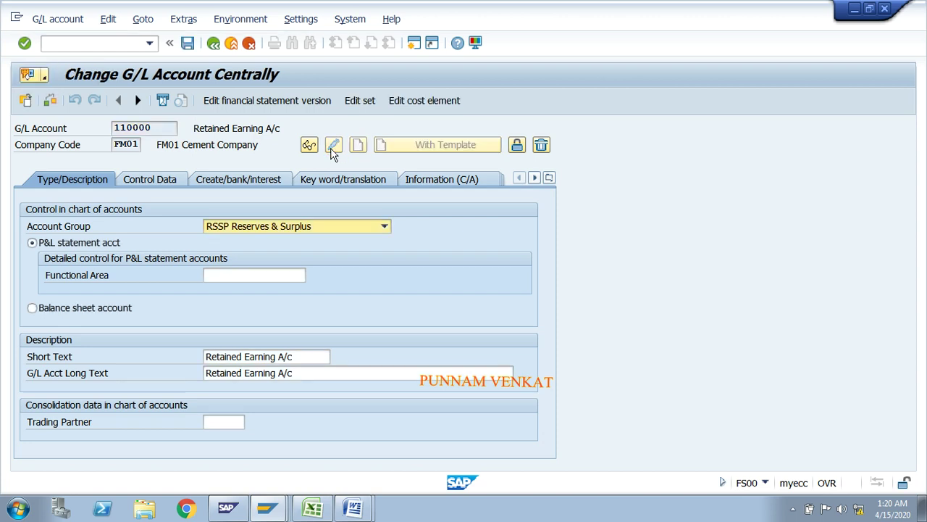
{"action": "left_click_drag", "start_coordinate": [161, 133], "coordinate": [114, 130]}
{"action": "left_click", "coordinate": [114, 129]}
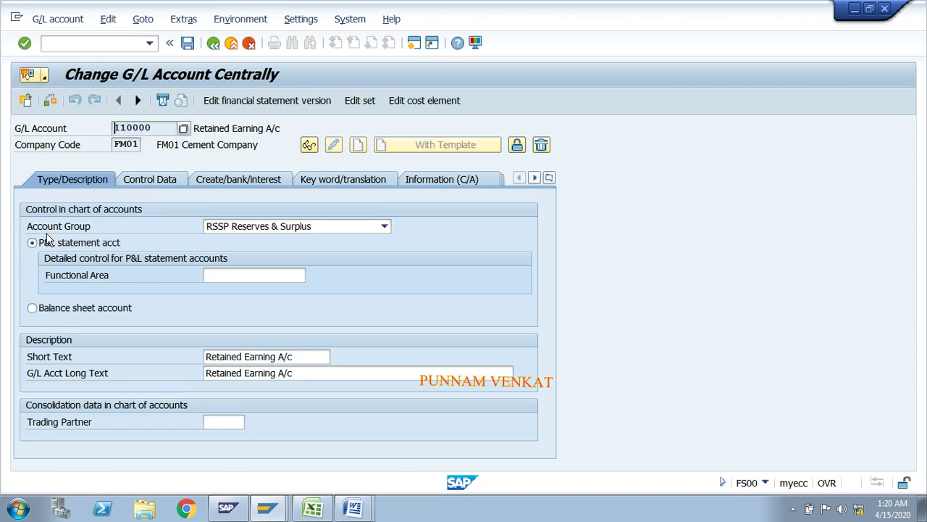
{"action": "left_click", "coordinate": [31, 308]}
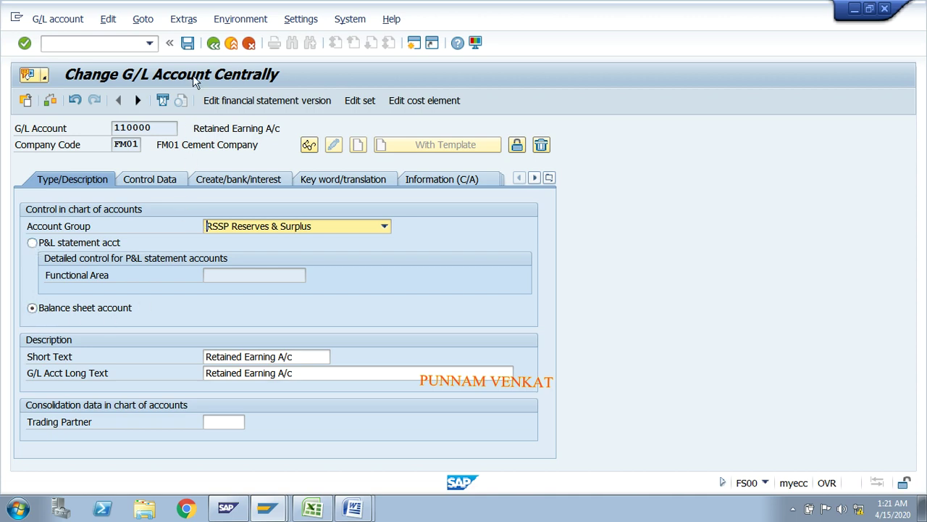
{"action": "left_click", "coordinate": [188, 44]}
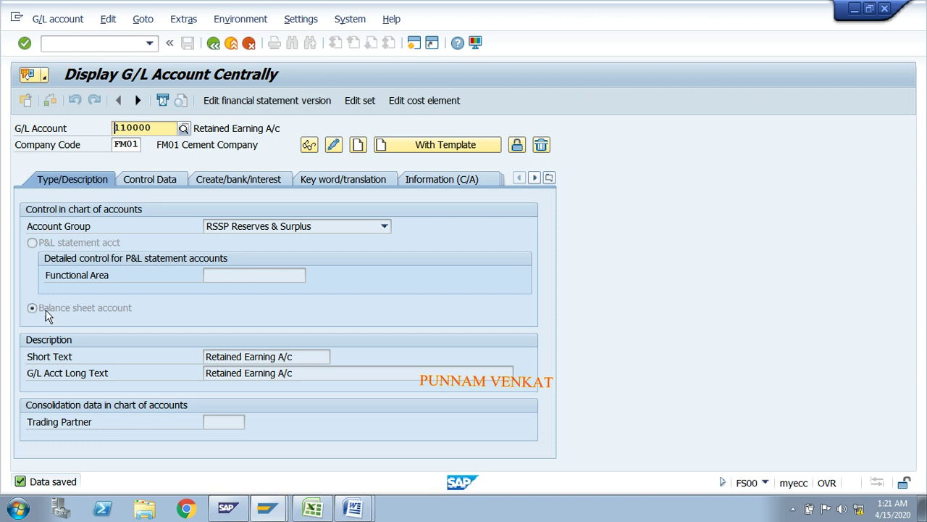
{"action": "left_click", "coordinate": [213, 42]}
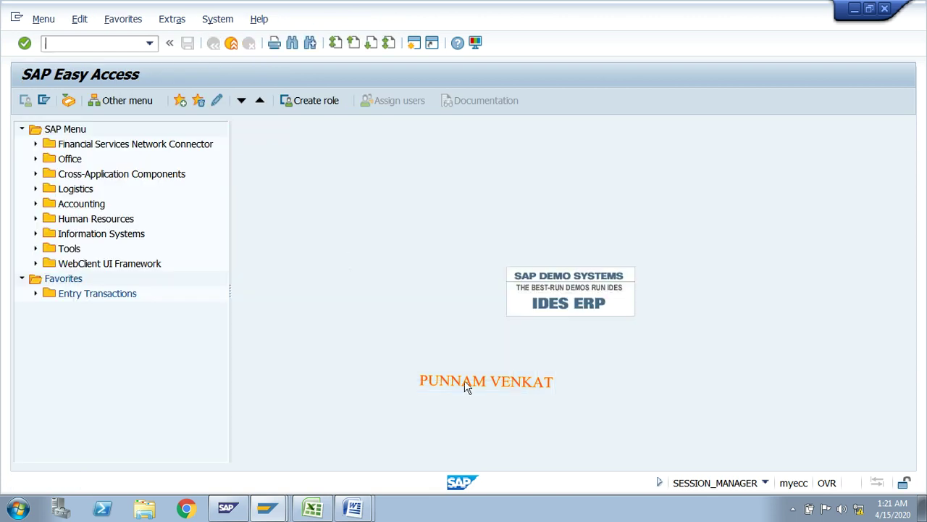
Switch back to the balance carryforward session, return to the parameters and execute the 2020 test run again
{"action": "key", "text": "alt+Tab"}
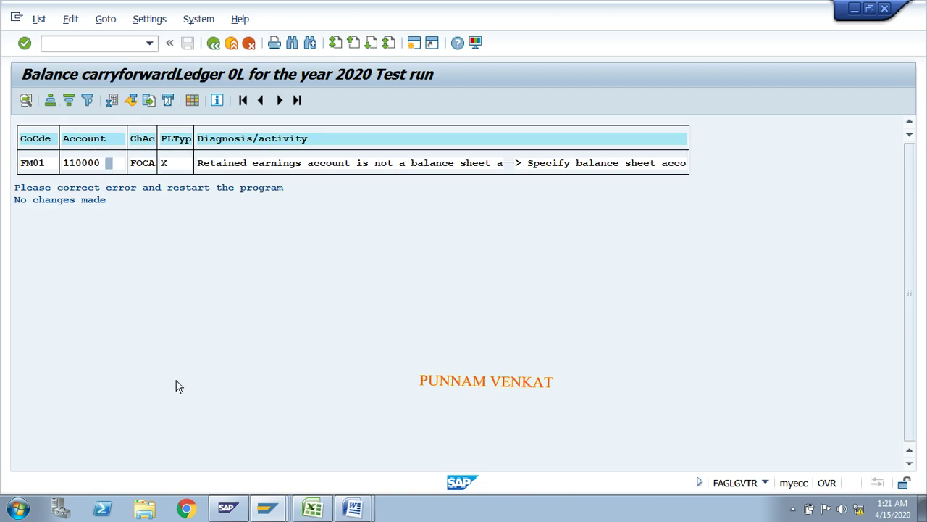
{"action": "left_click", "coordinate": [213, 42]}
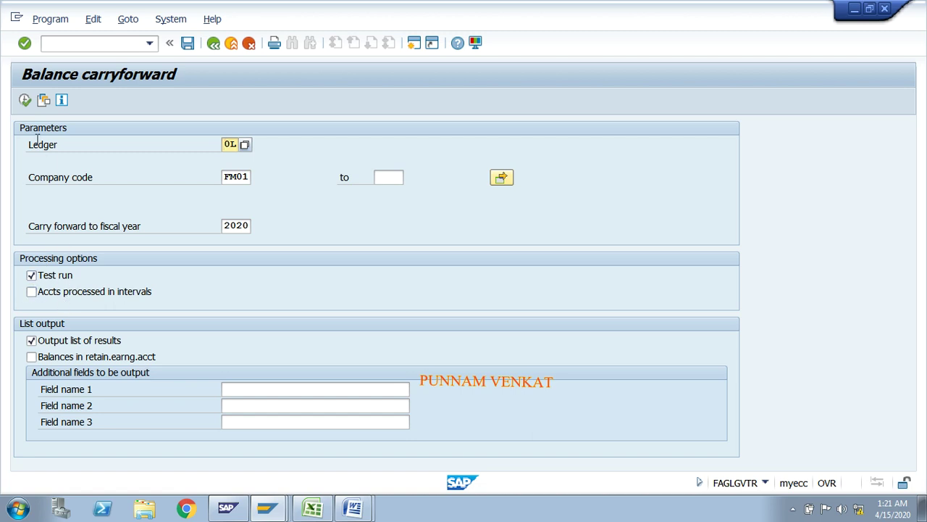
{"action": "left_click", "coordinate": [25, 99]}
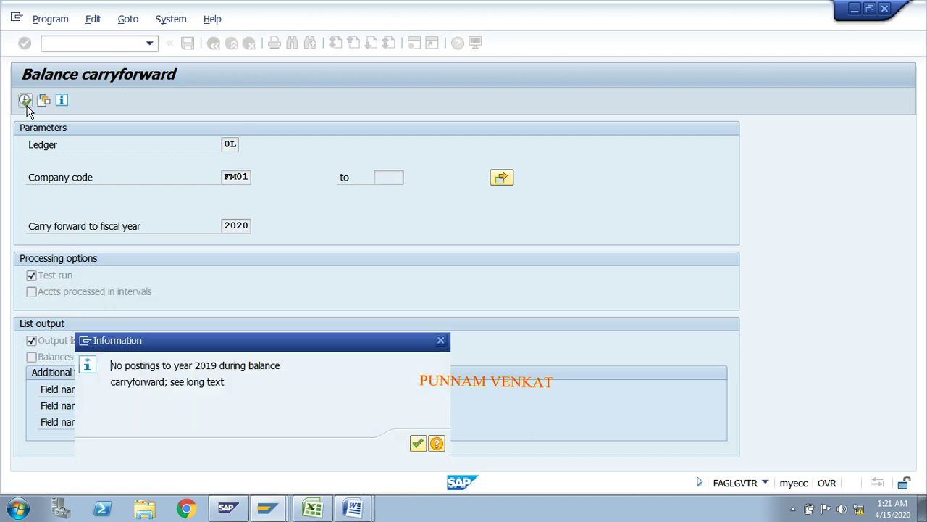
{"action": "key", "text": "Return"}
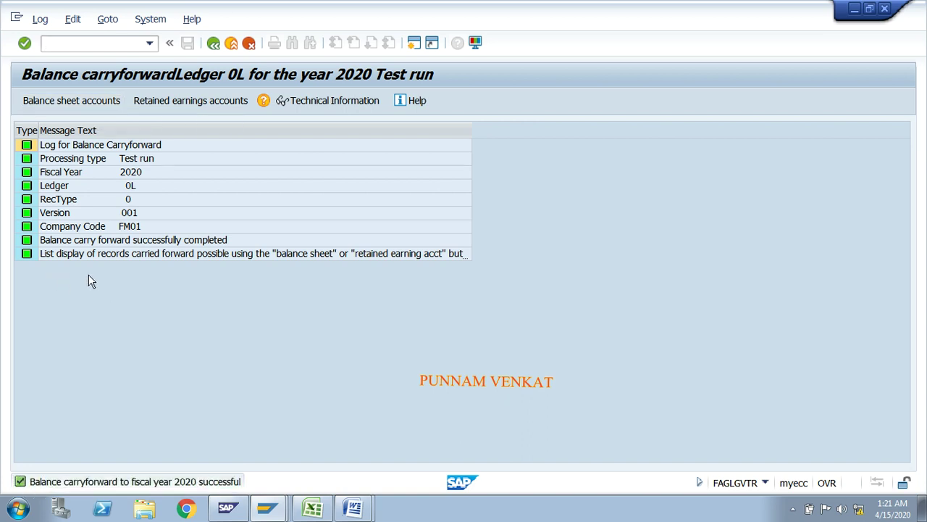
{"action": "left_click", "coordinate": [117, 242]}
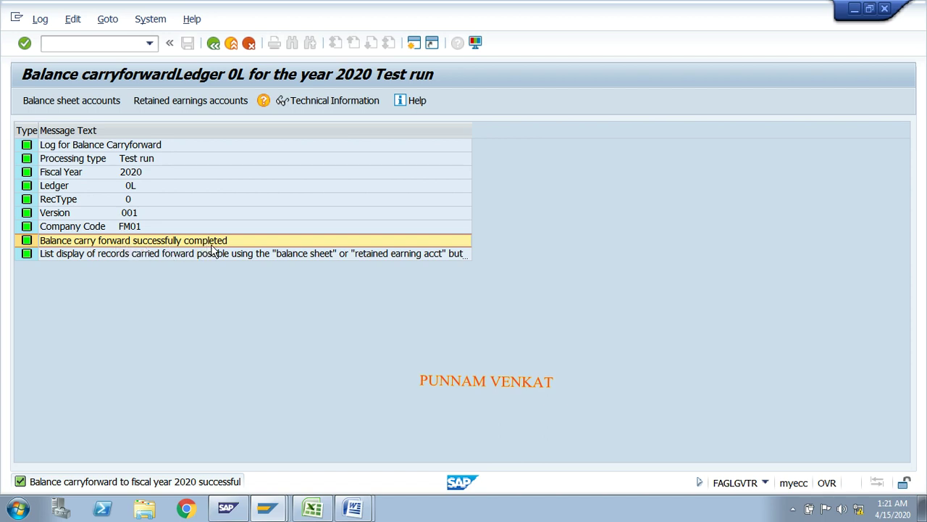
Return to the parameters, turn off Test run, execute the carryforward to 2020 as an update run and review its log
{"action": "left_click", "coordinate": [214, 49]}
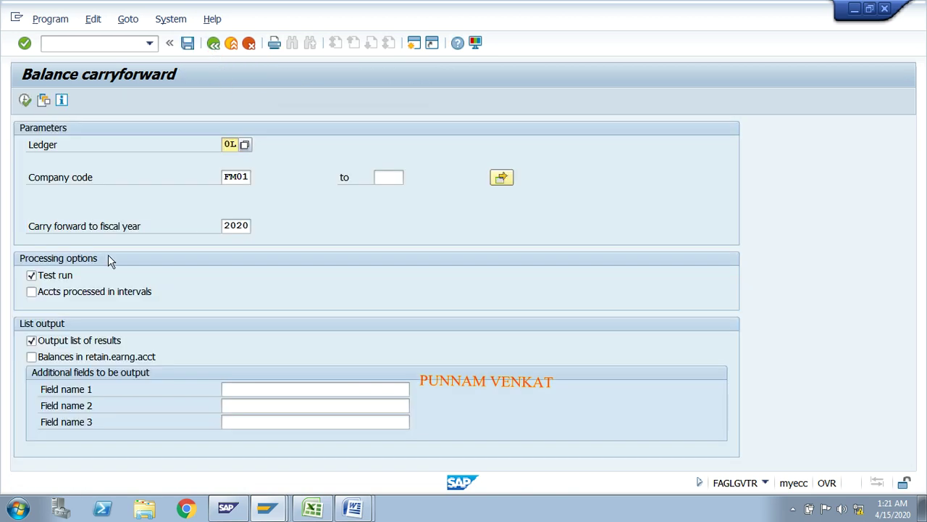
{"action": "left_click", "coordinate": [51, 278]}
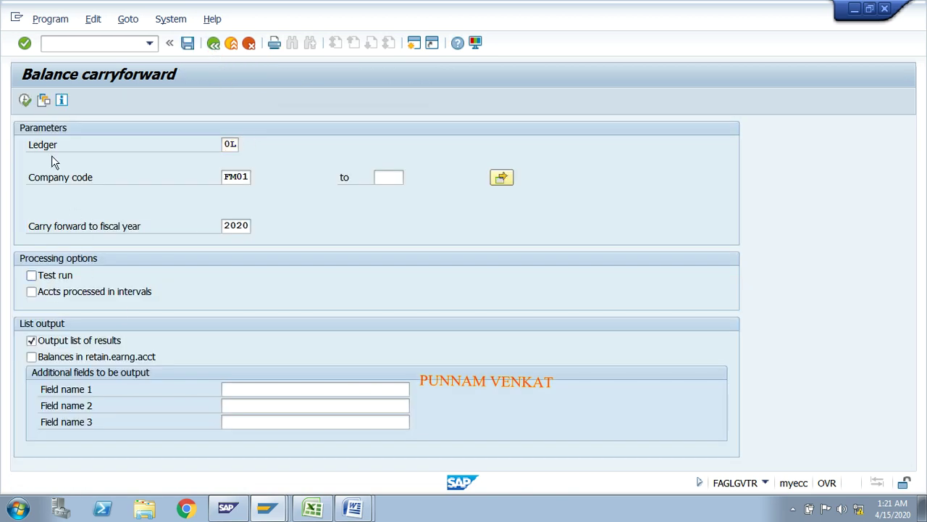
{"action": "left_click", "coordinate": [26, 103]}
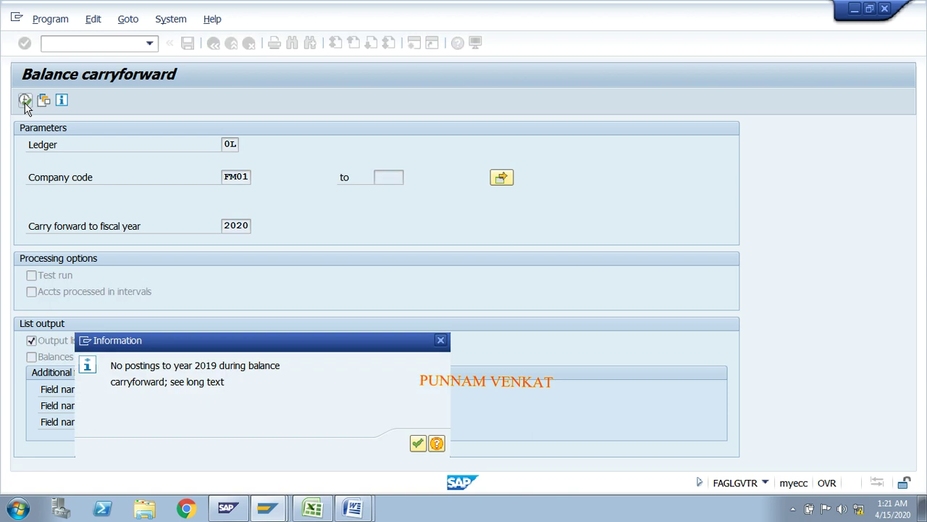
{"action": "key", "text": "Return"}
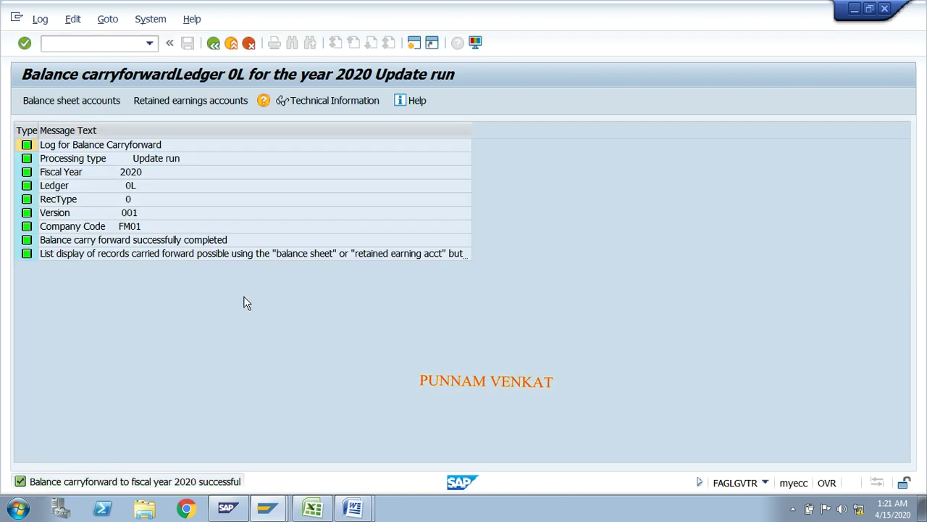
{"action": "left_click", "coordinate": [64, 241]}
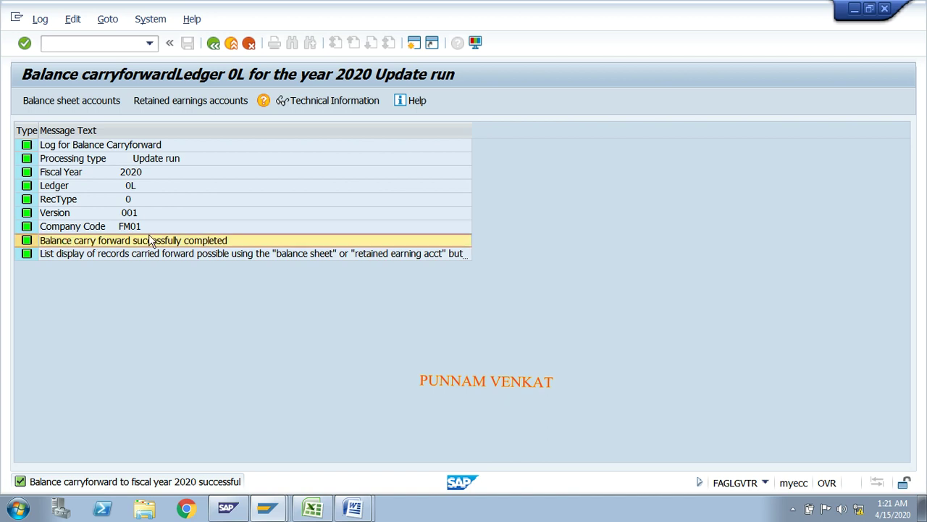
{"action": "left_click", "coordinate": [56, 174]}
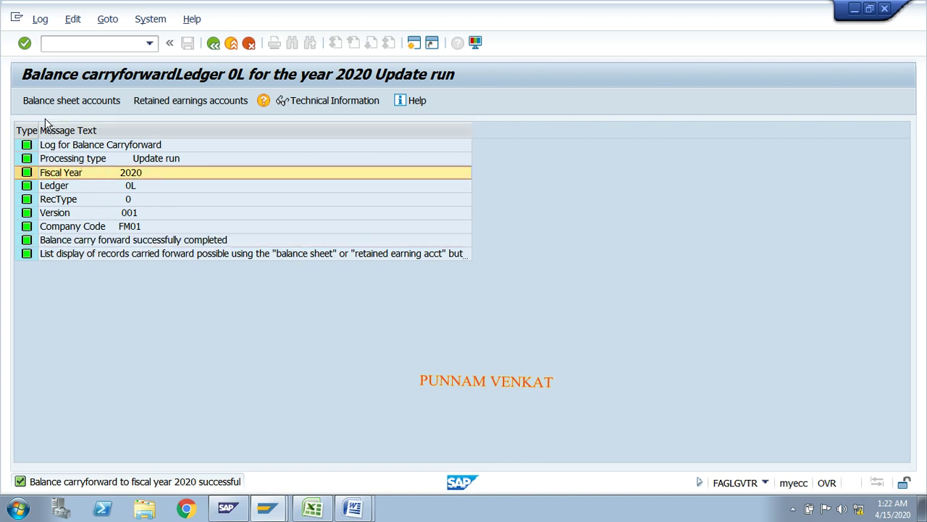
Display the carried-forward balance sheet accounts from the update run log, followed by the retained earnings accounts
{"action": "left_click", "coordinate": [71, 102]}
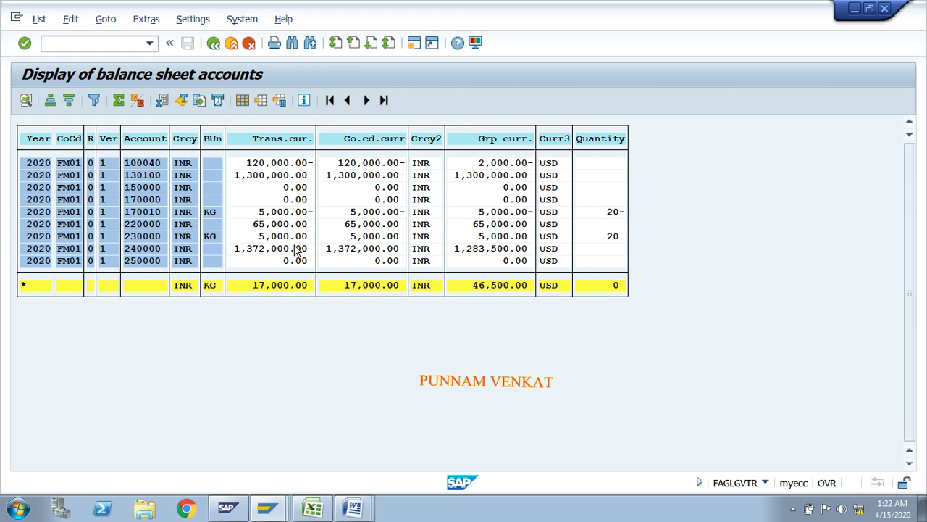
{"action": "left_click", "coordinate": [213, 42]}
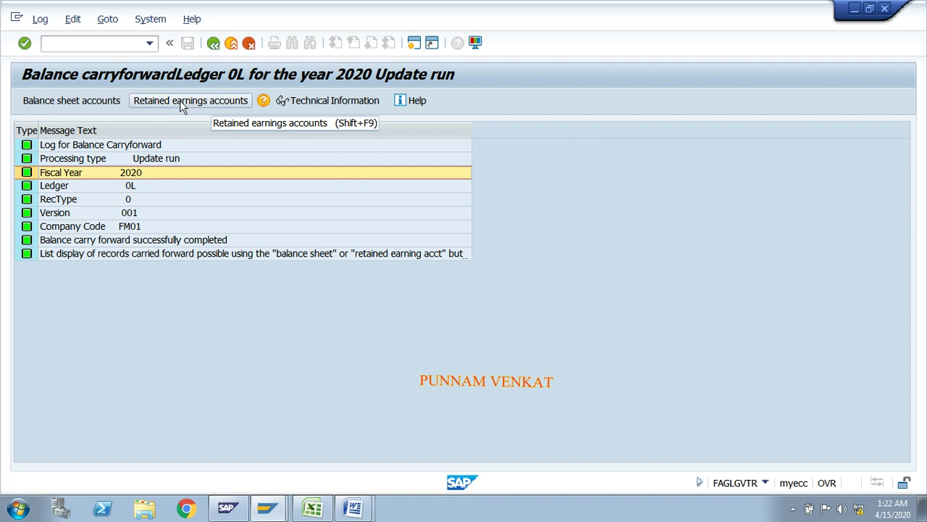
{"action": "left_click", "coordinate": [181, 101]}
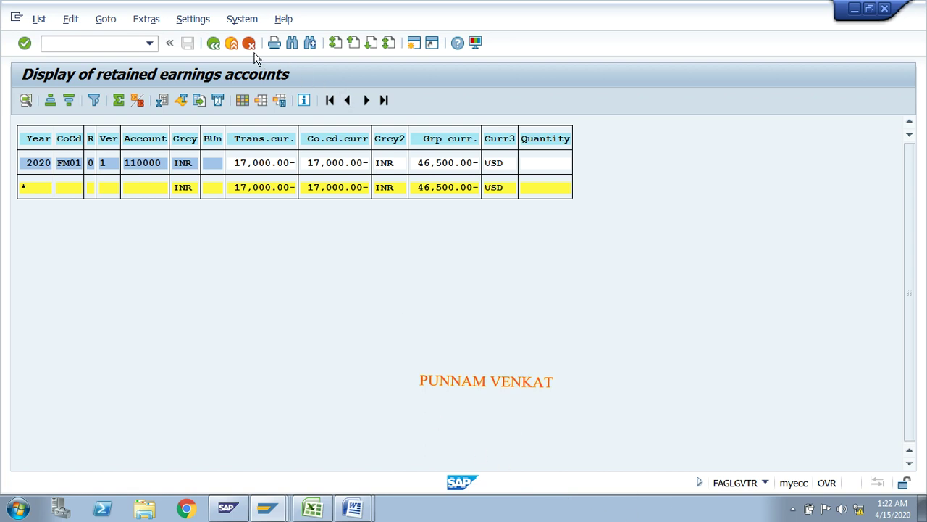
Check the Retained Earning A/c type with FS00 in a new session, then return to the update run log
{"action": "left_click", "coordinate": [414, 45]}
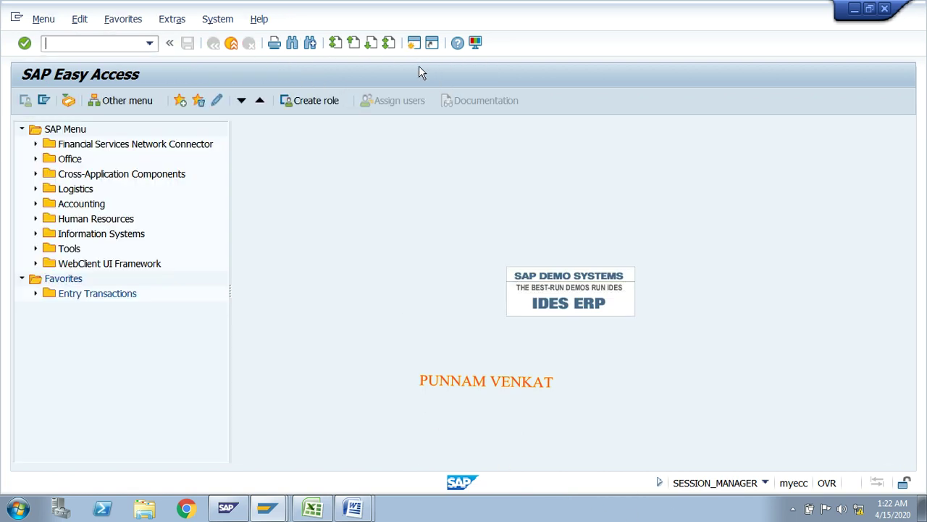
{"action": "type", "text": "FS00"}
{"action": "key", "text": "Return"}
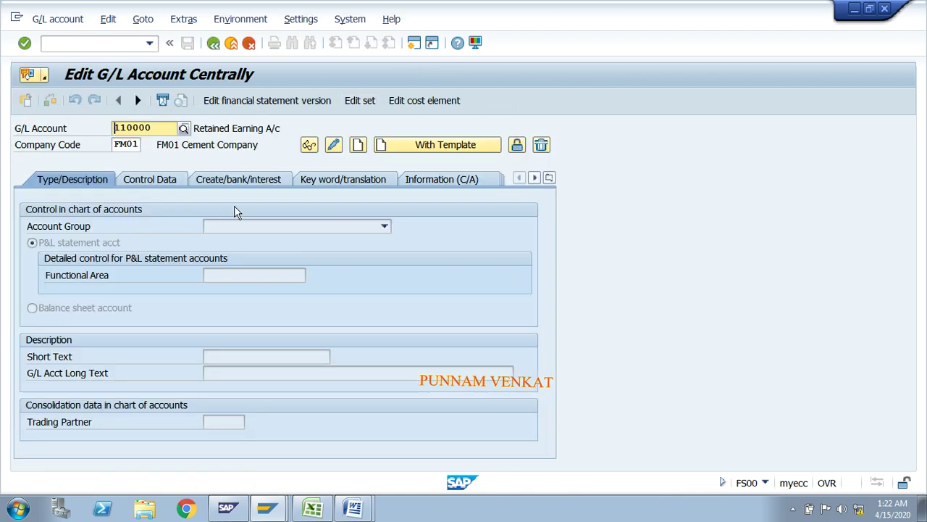
{"action": "left_click", "coordinate": [310, 146]}
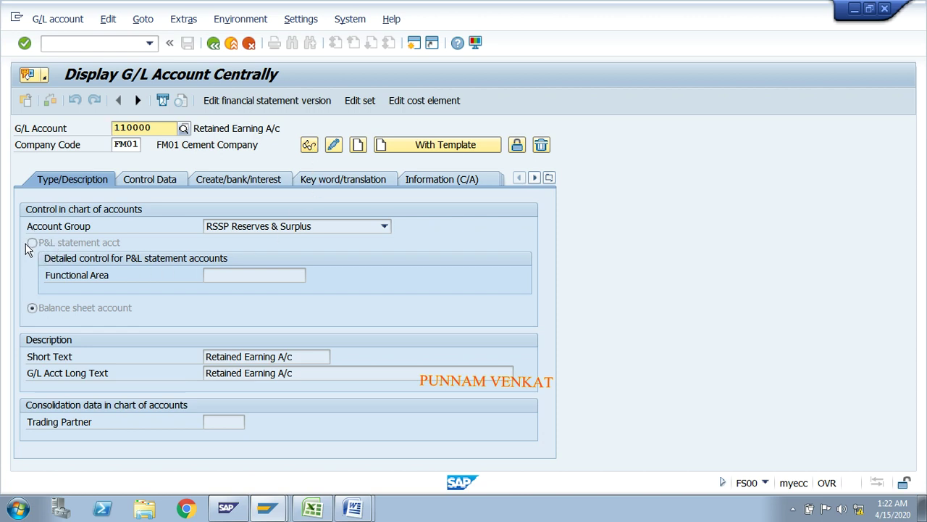
{"action": "left_click_drag", "start_coordinate": [160, 129], "coordinate": [122, 127]}
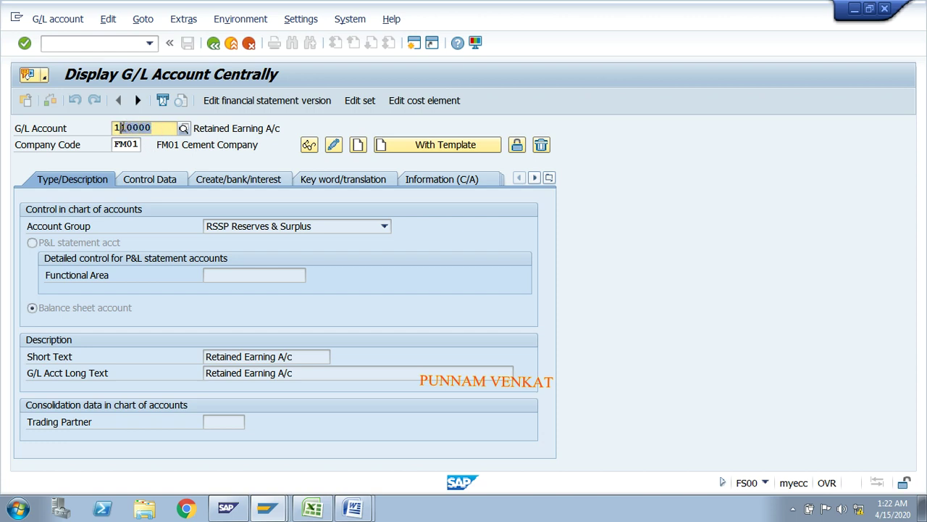
{"action": "left_click", "coordinate": [113, 128]}
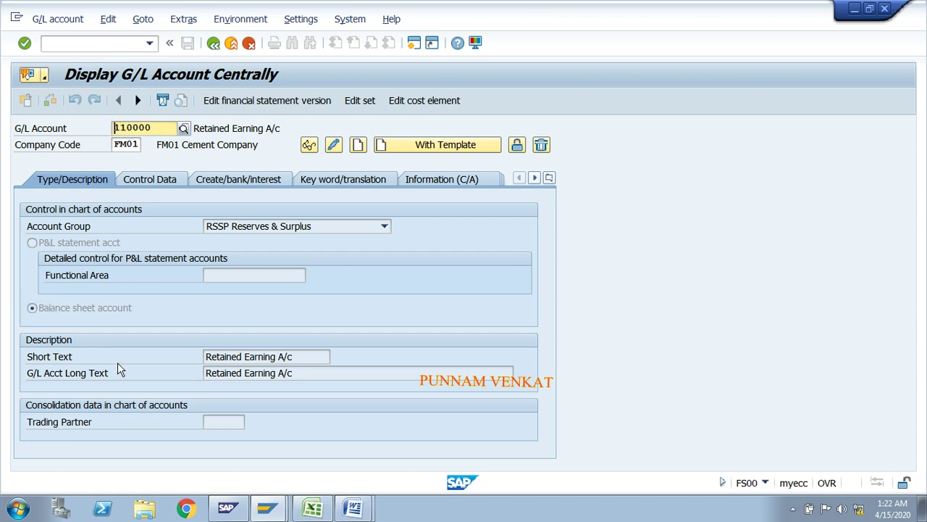
{"action": "double_click", "coordinate": [192, 366]}
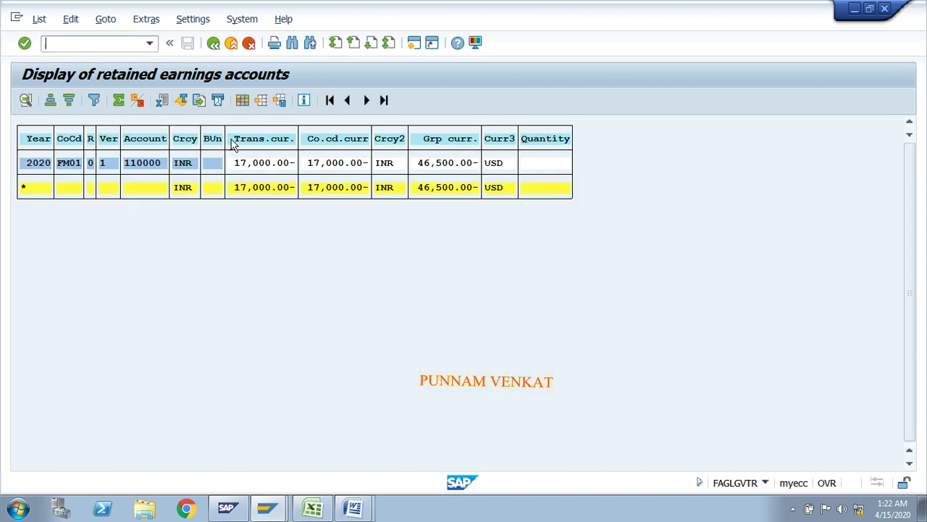
{"action": "left_click", "coordinate": [213, 45]}
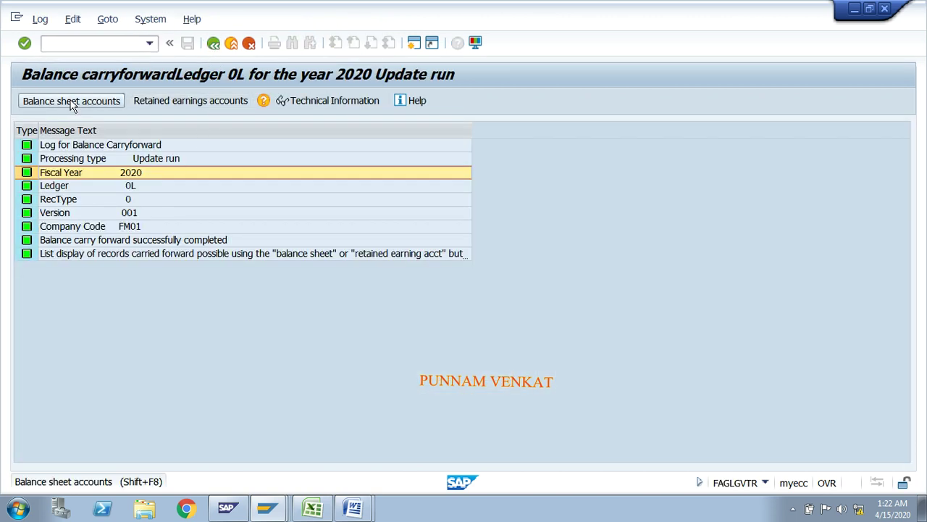